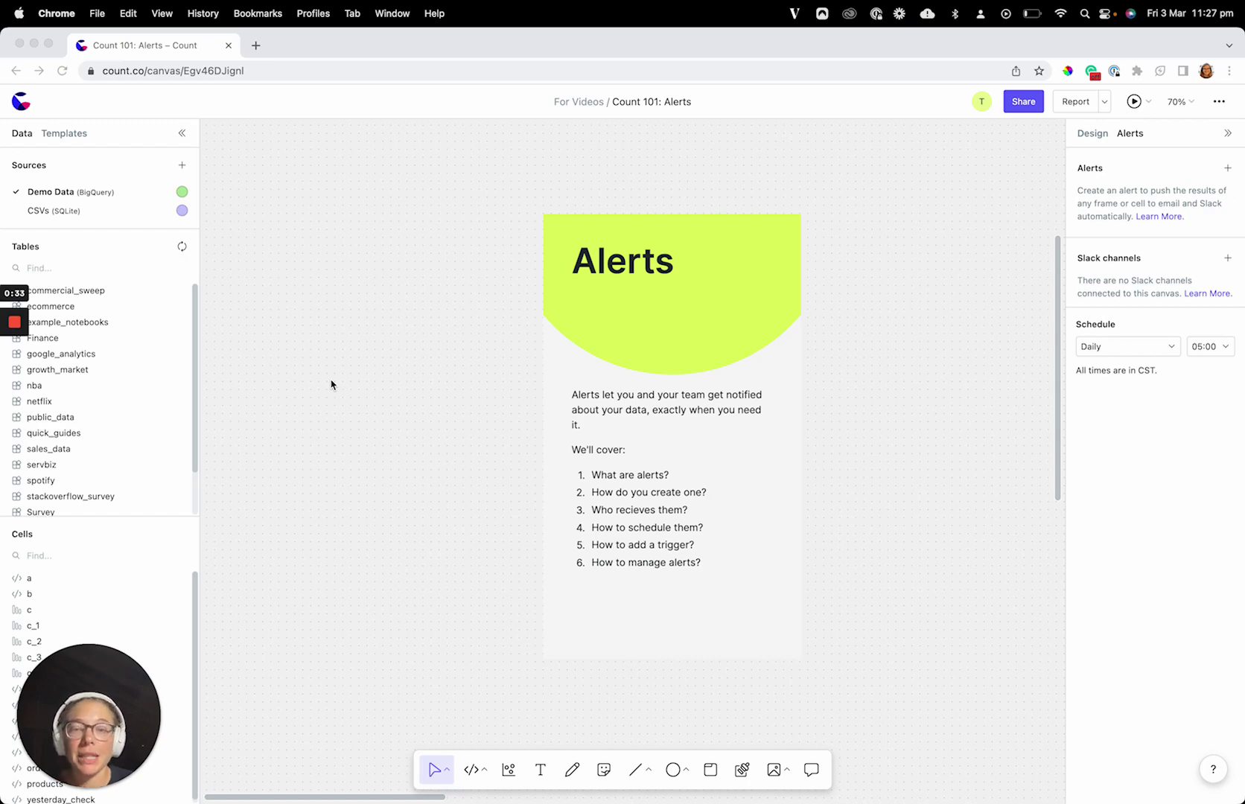
# - Focus the Count canvas window to reach the Slack Metric Alert frames
pyautogui.click(362, 408)
# - Zoom around the canvas, then select the Daily Data Drop frame through its Slack Metric Alert label
pyautogui.hscroll(10, 409, 439)
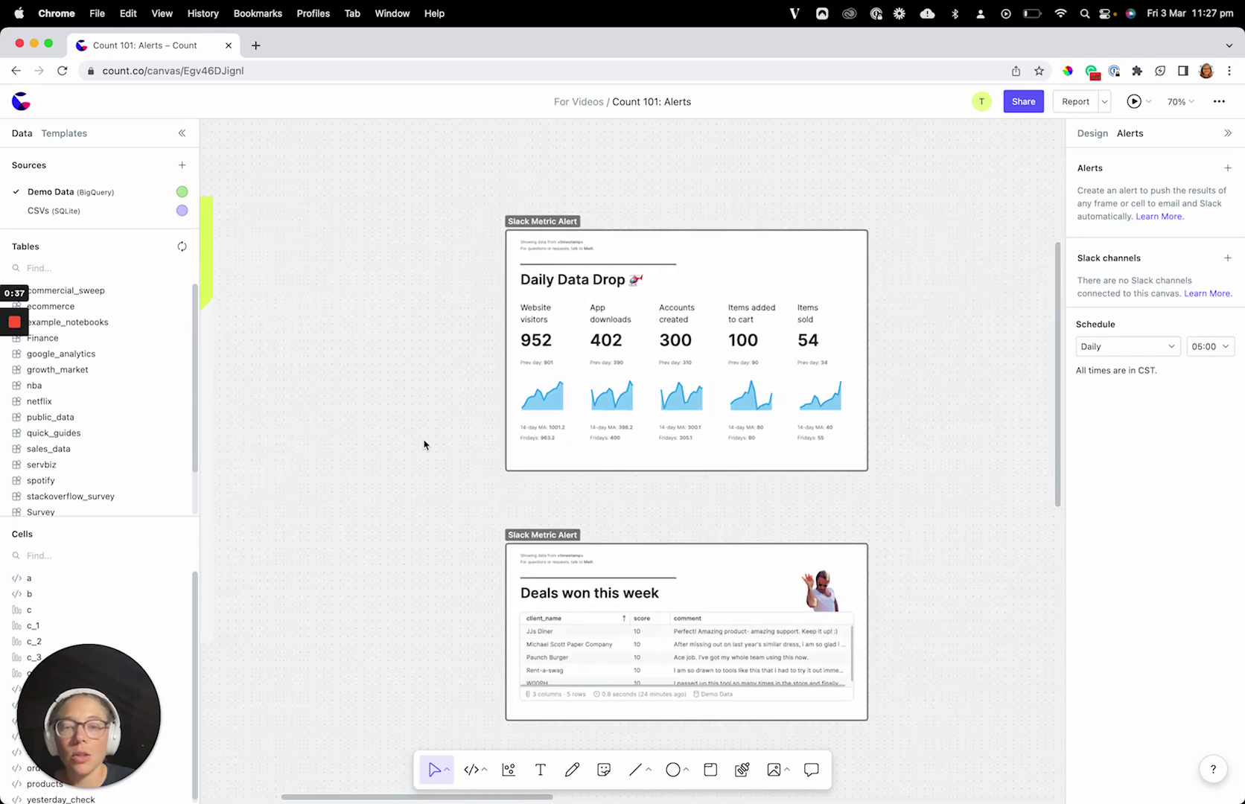
pyautogui.scroll(-3, 339, 345)
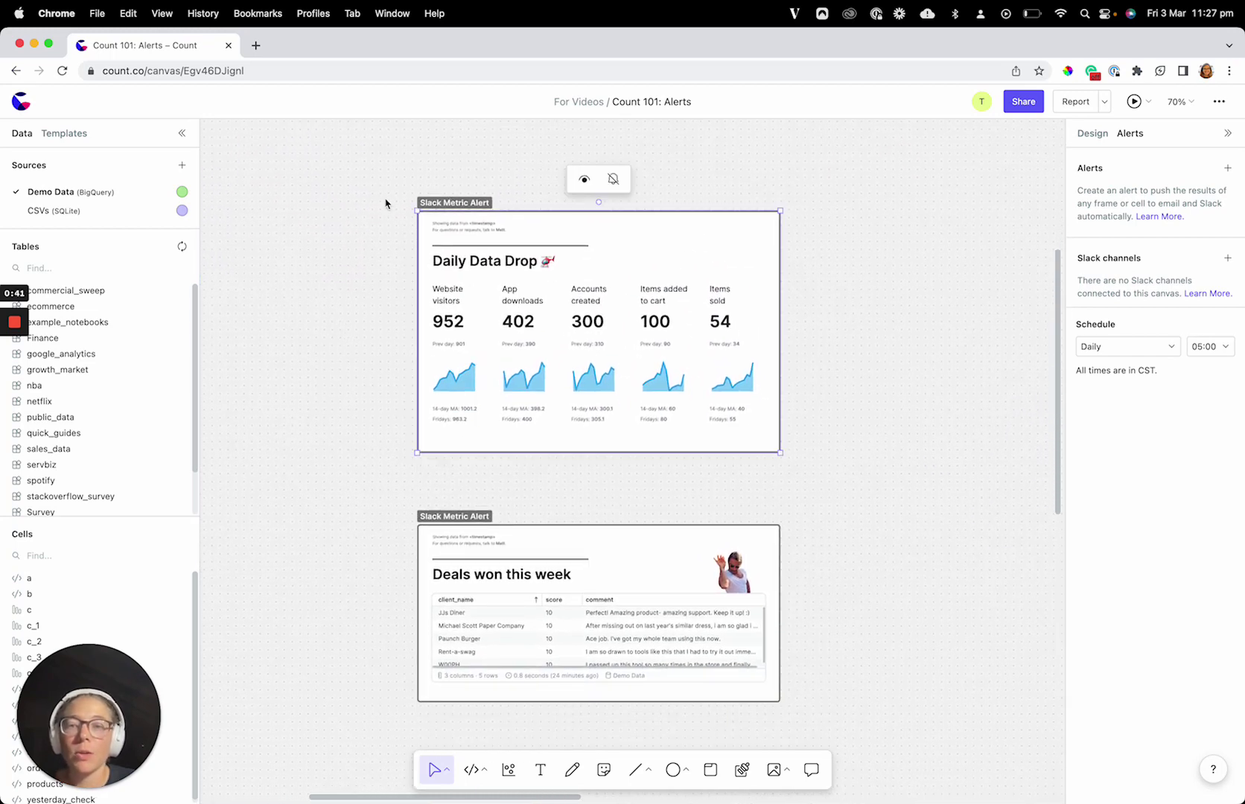
pyautogui.scroll(2, 496, 246)
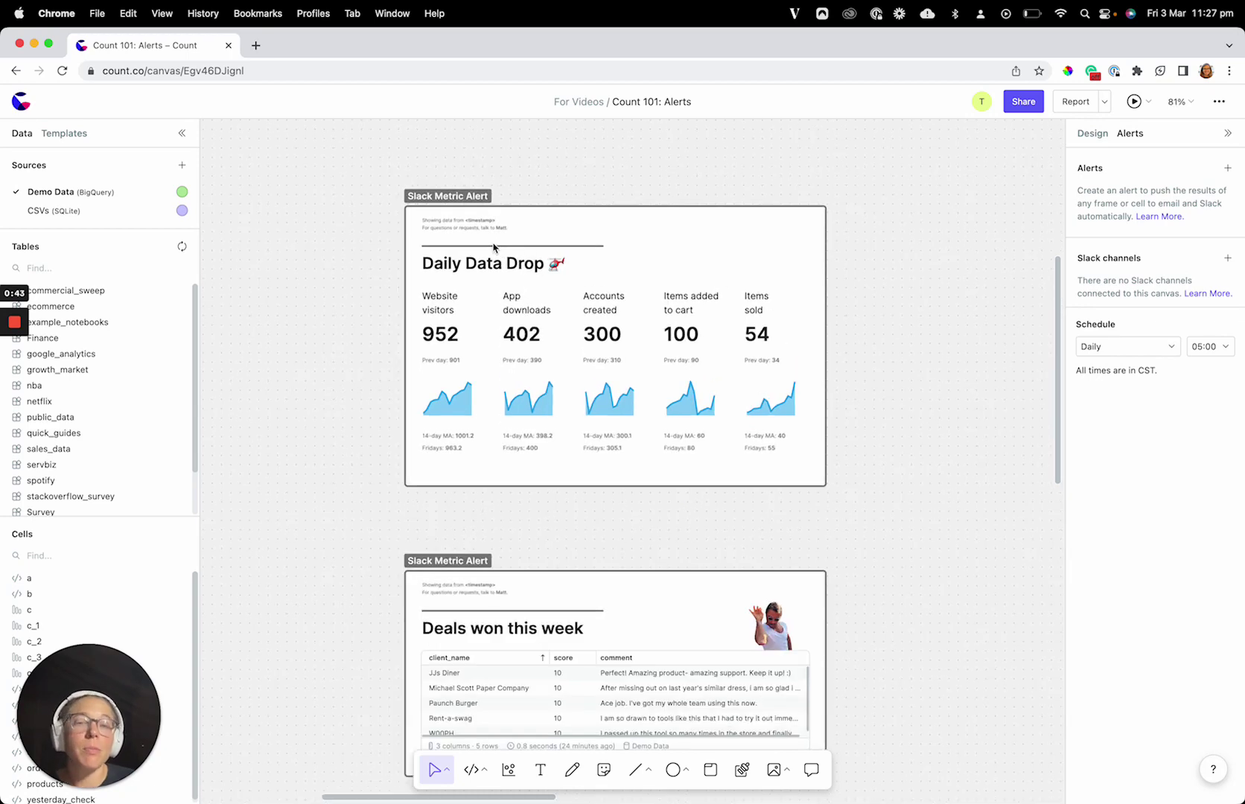
pyautogui.scroll(-2, 494, 247)
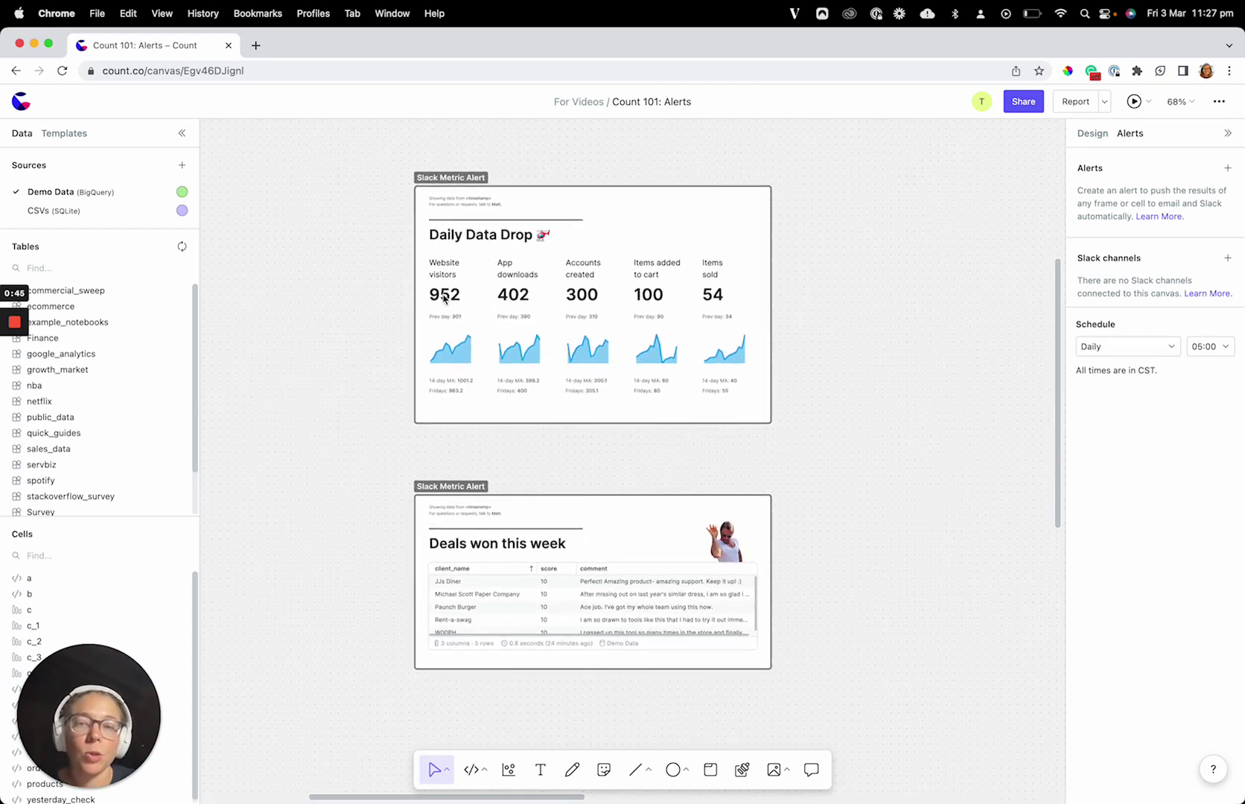
pyautogui.moveTo(397, 159); pyautogui.dragTo(834, 454)
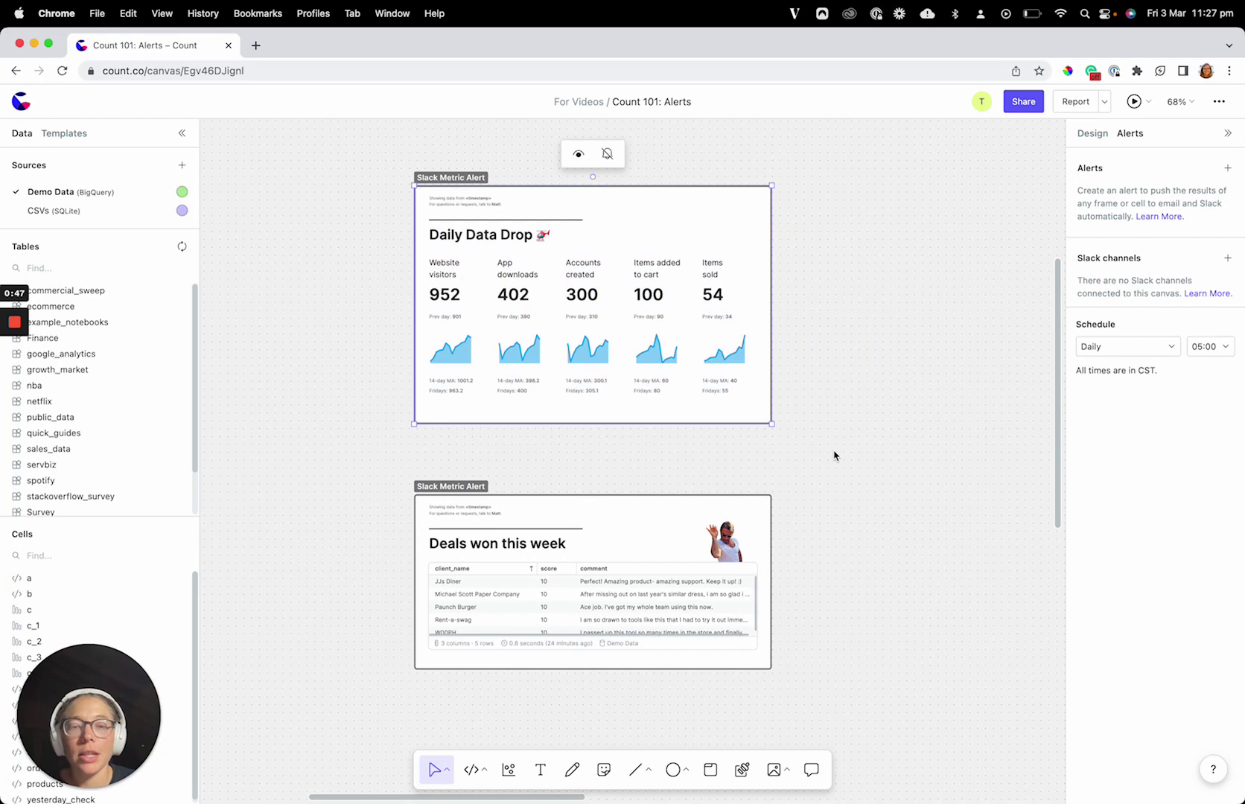
pyautogui.click(834, 456)
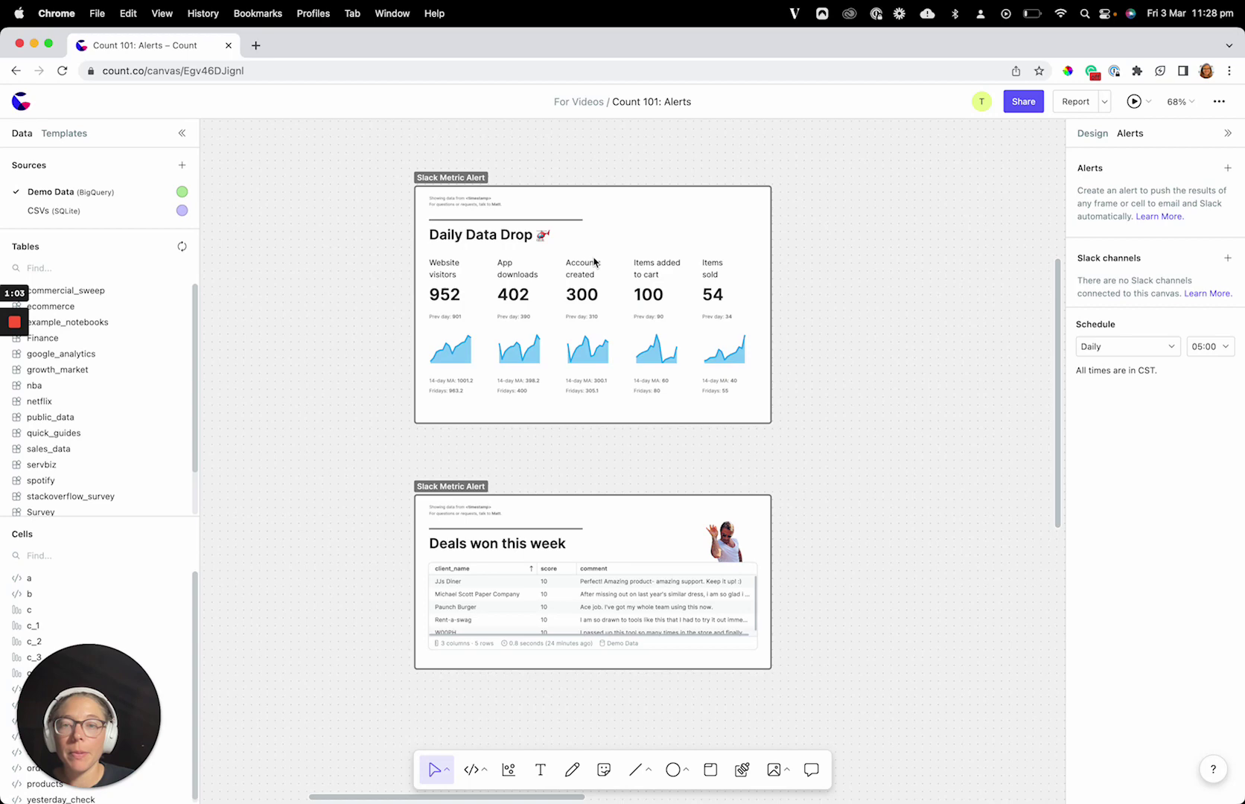
pyautogui.click(462, 180)
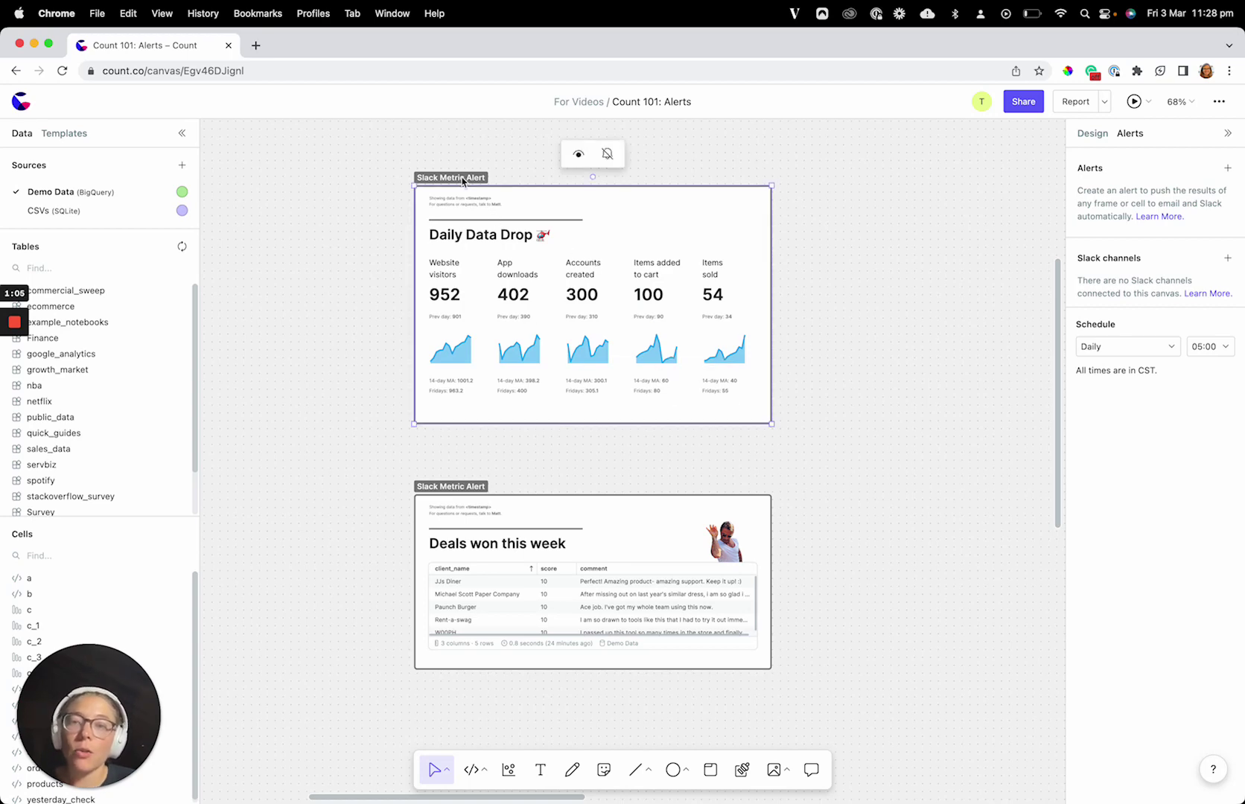
# - Attach an alert to the Daily Data Drop frame, glancing at Design before returning to Alerts
pyautogui.click(608, 157)
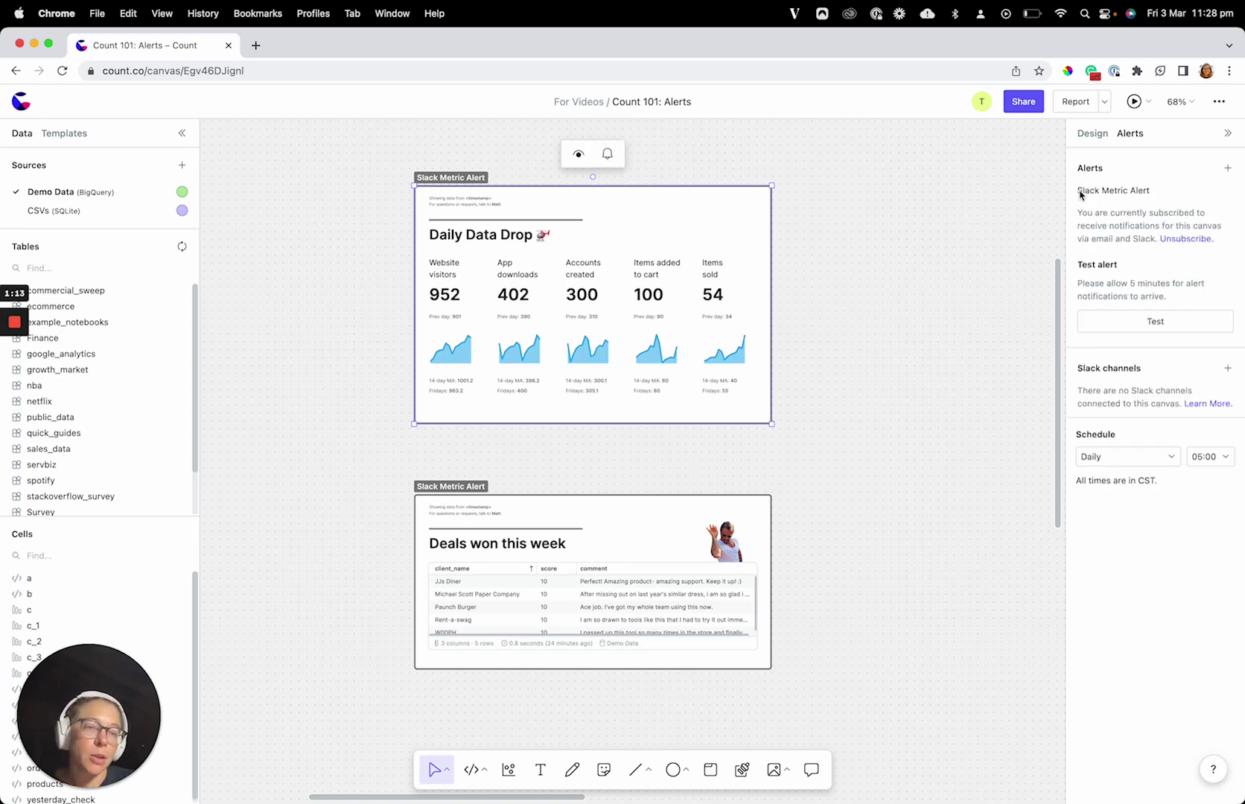
pyautogui.click(1091, 135)
pyautogui.click(1130, 134)
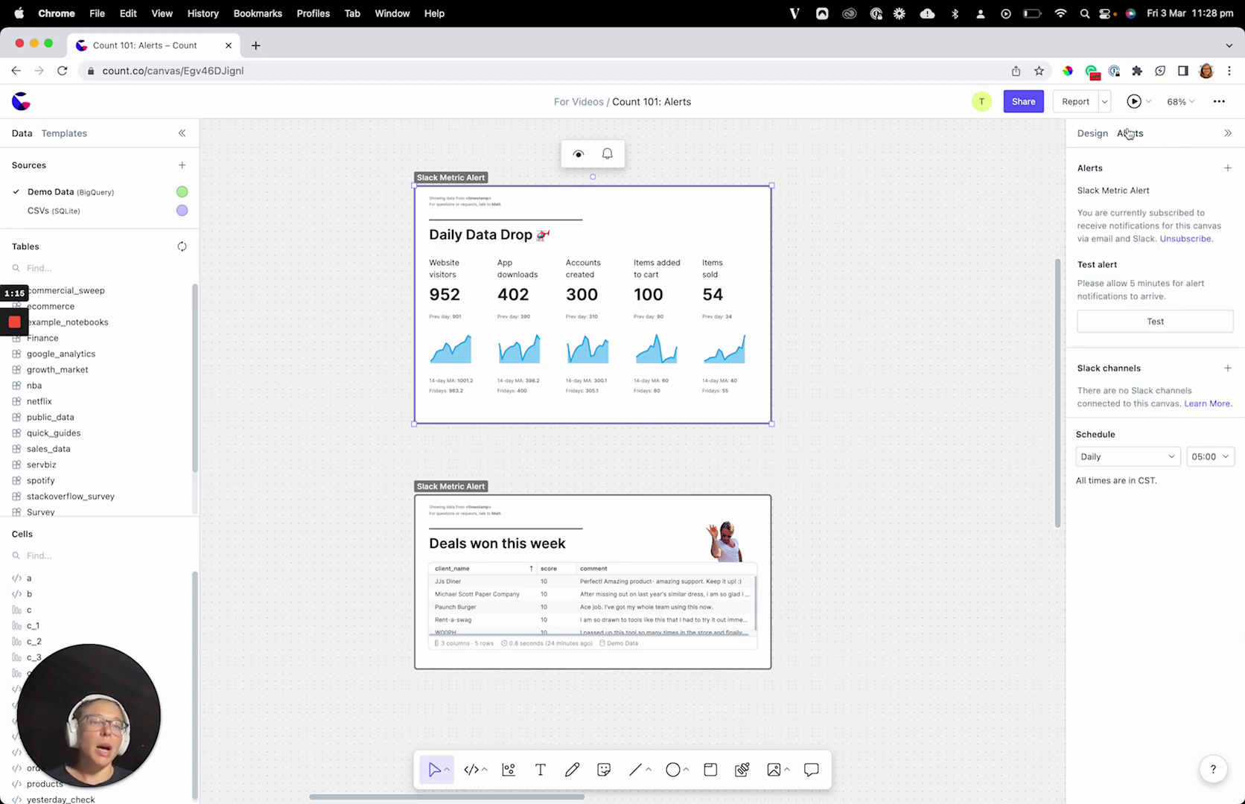
pyautogui.moveTo(1099, 192)
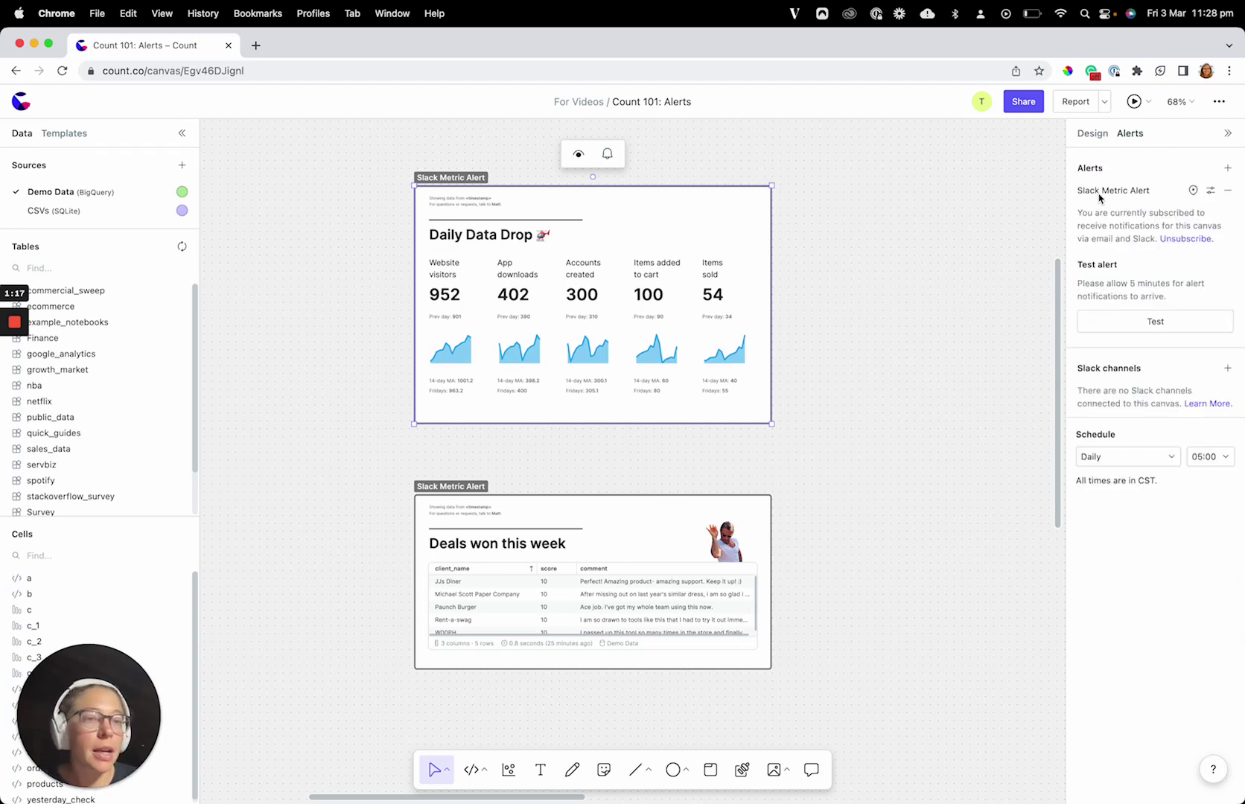
pyautogui.click(1227, 369)
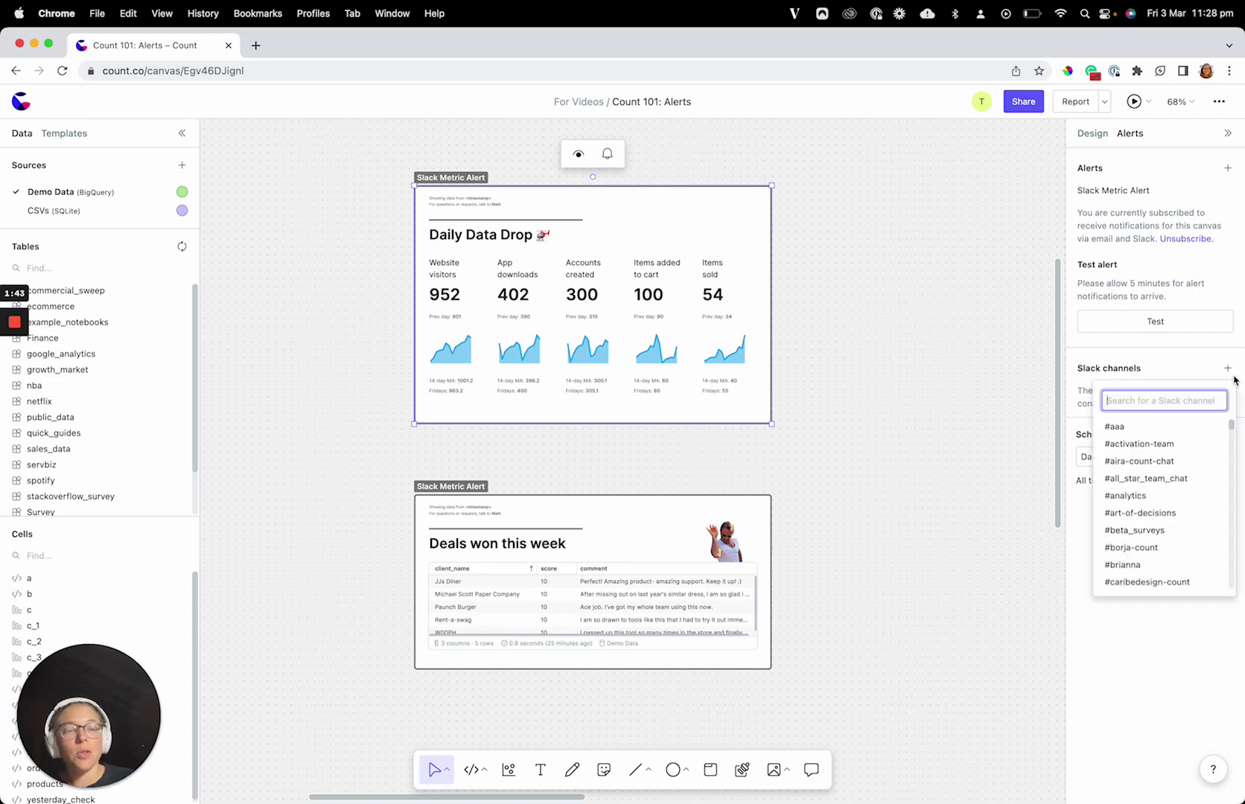
pyautogui.write('gen')
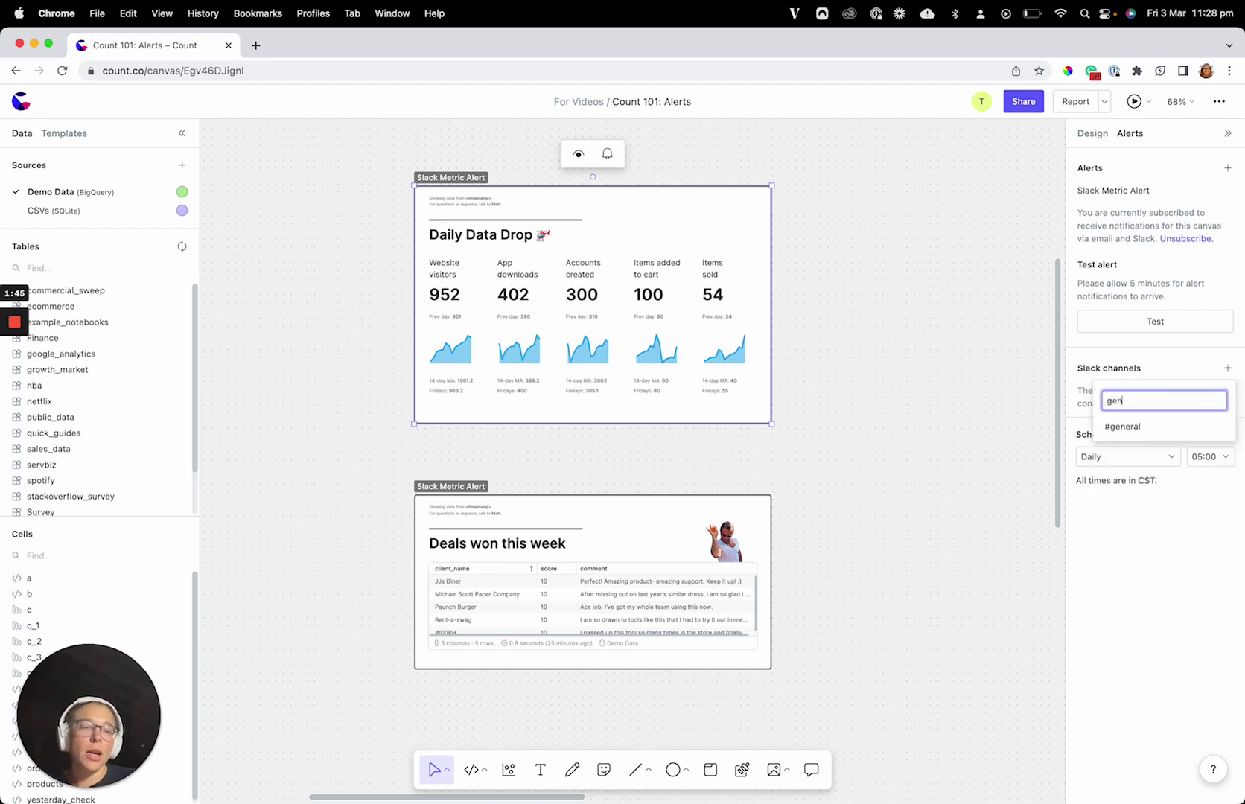
pyautogui.click(1113, 422)
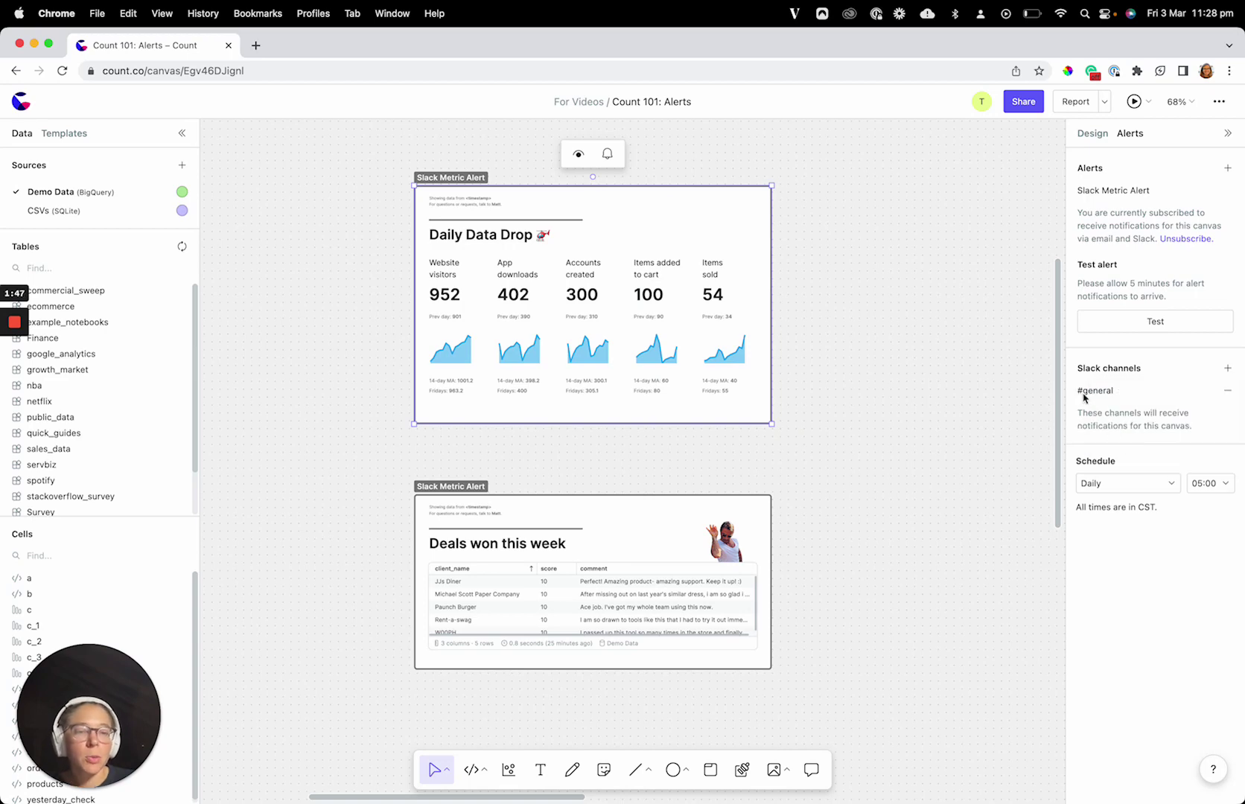
pyautogui.click(1225, 393)
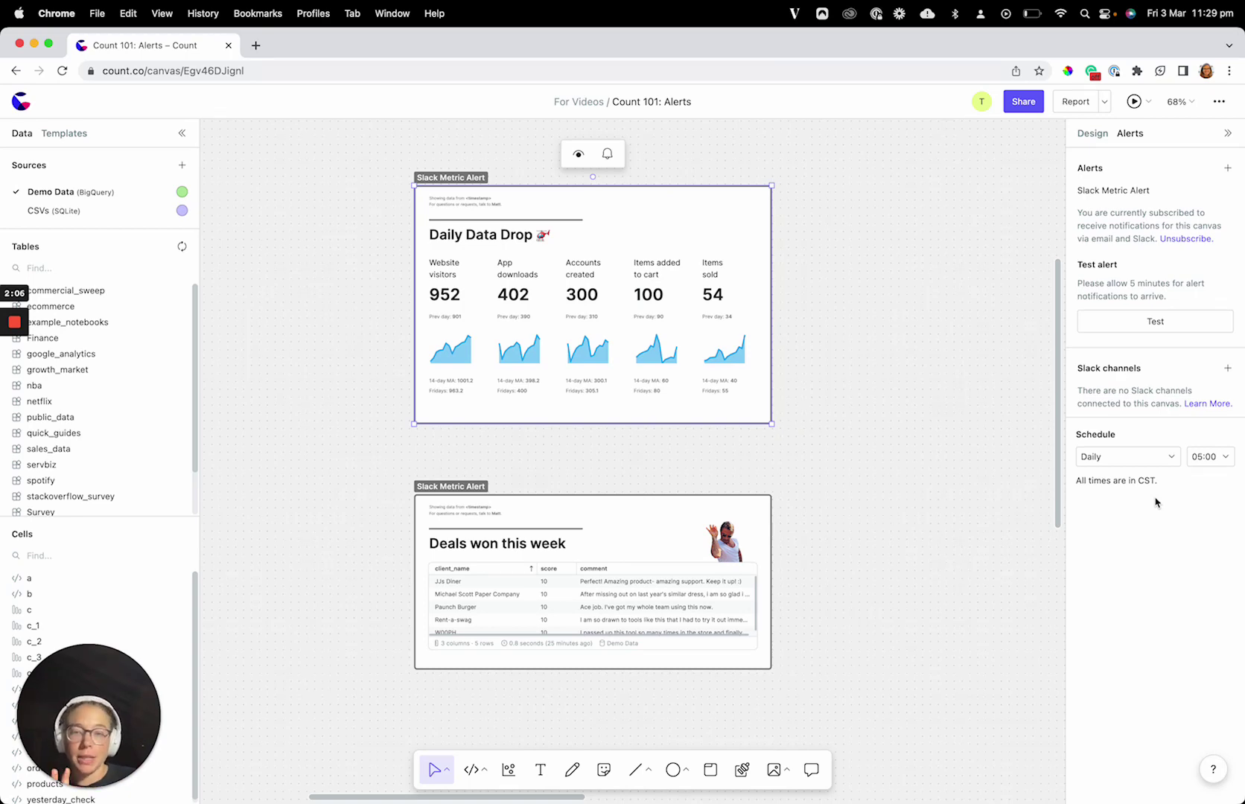
pyautogui.click(1106, 459)
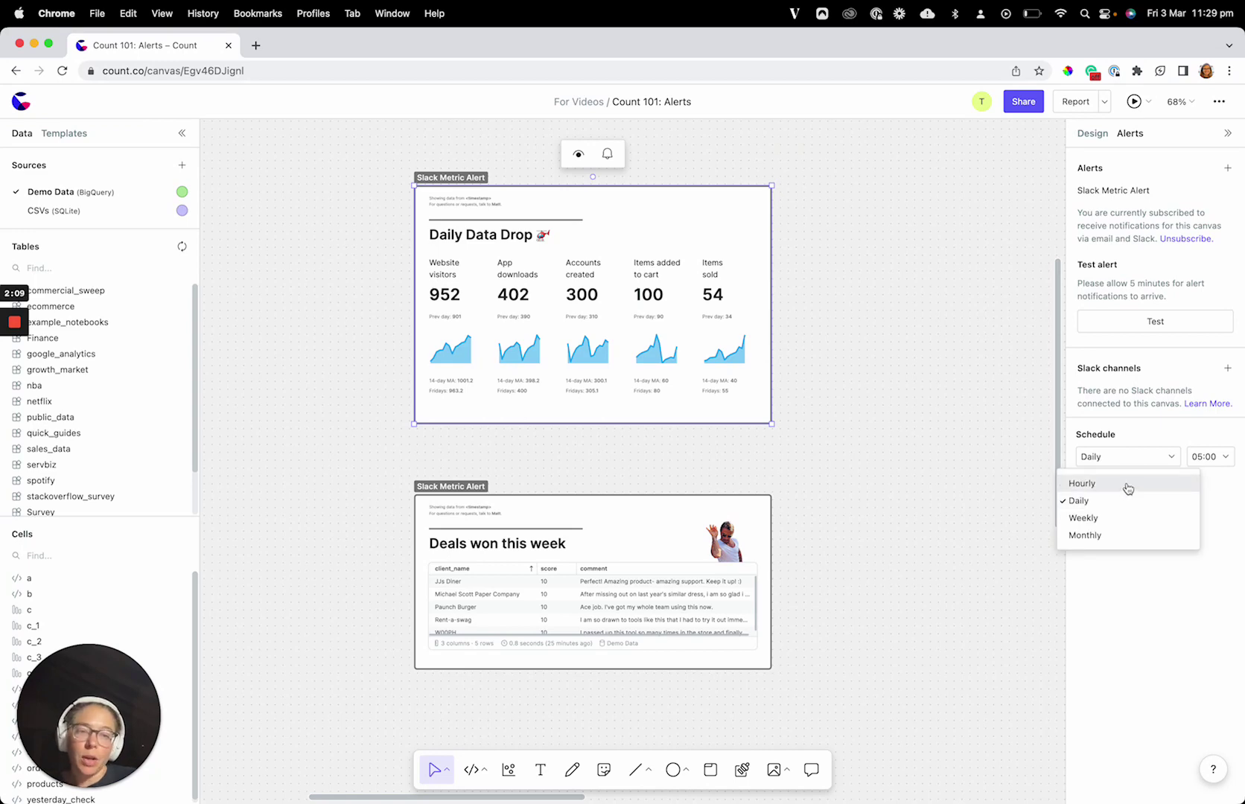
pyautogui.click(1198, 453)
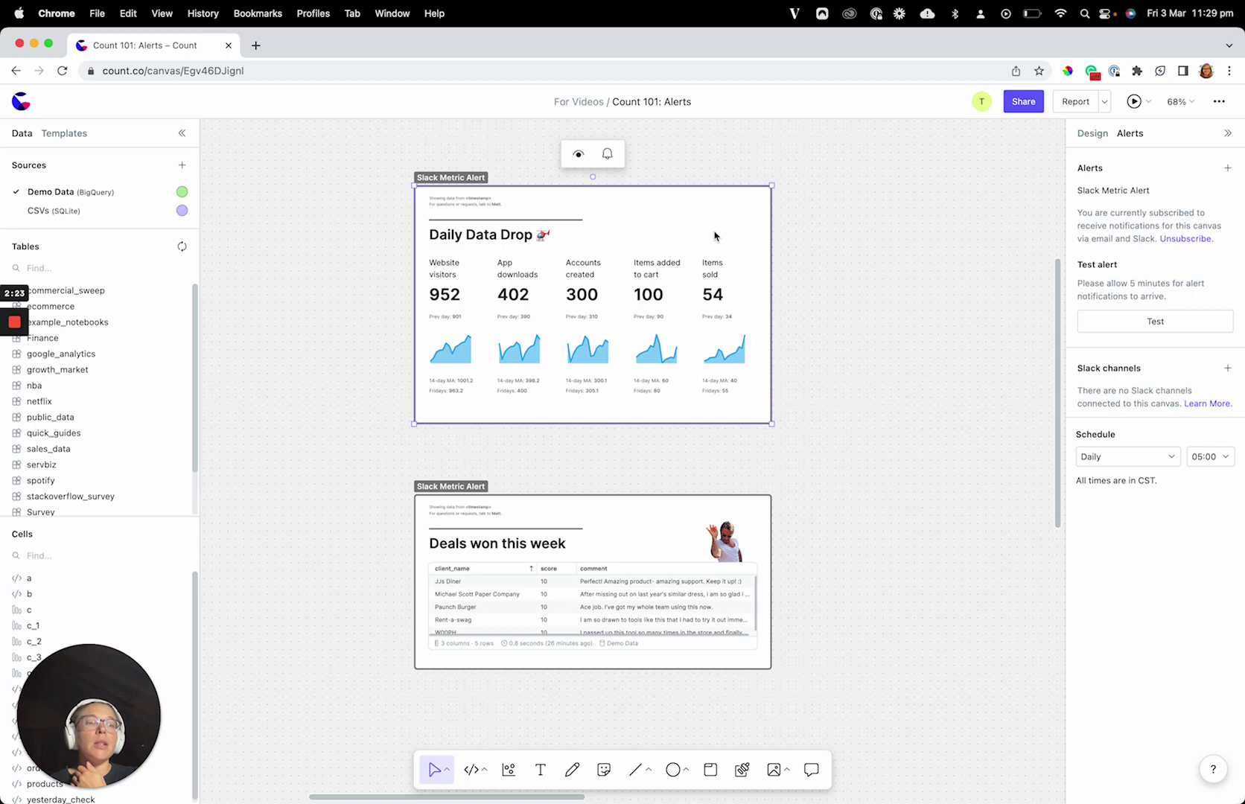
pyautogui.press('Escape')
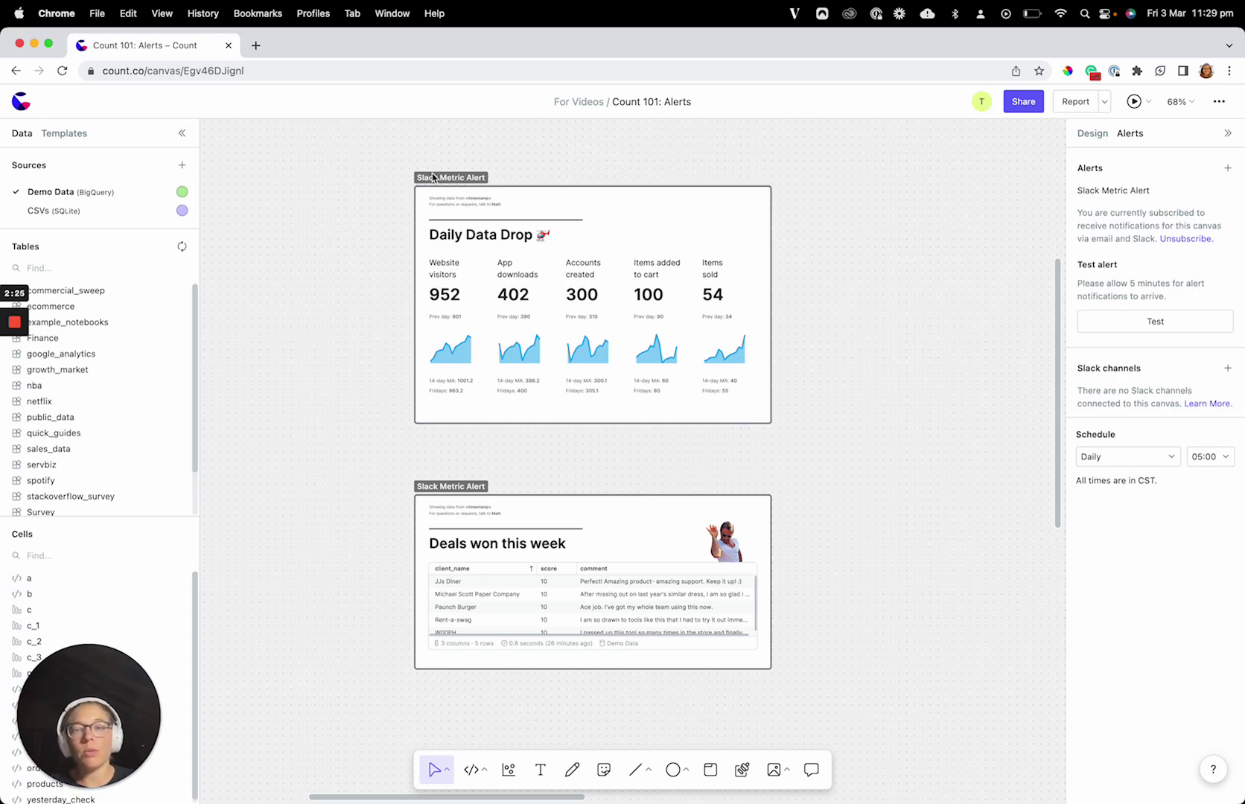
pyautogui.scroll(2, 905, 302)
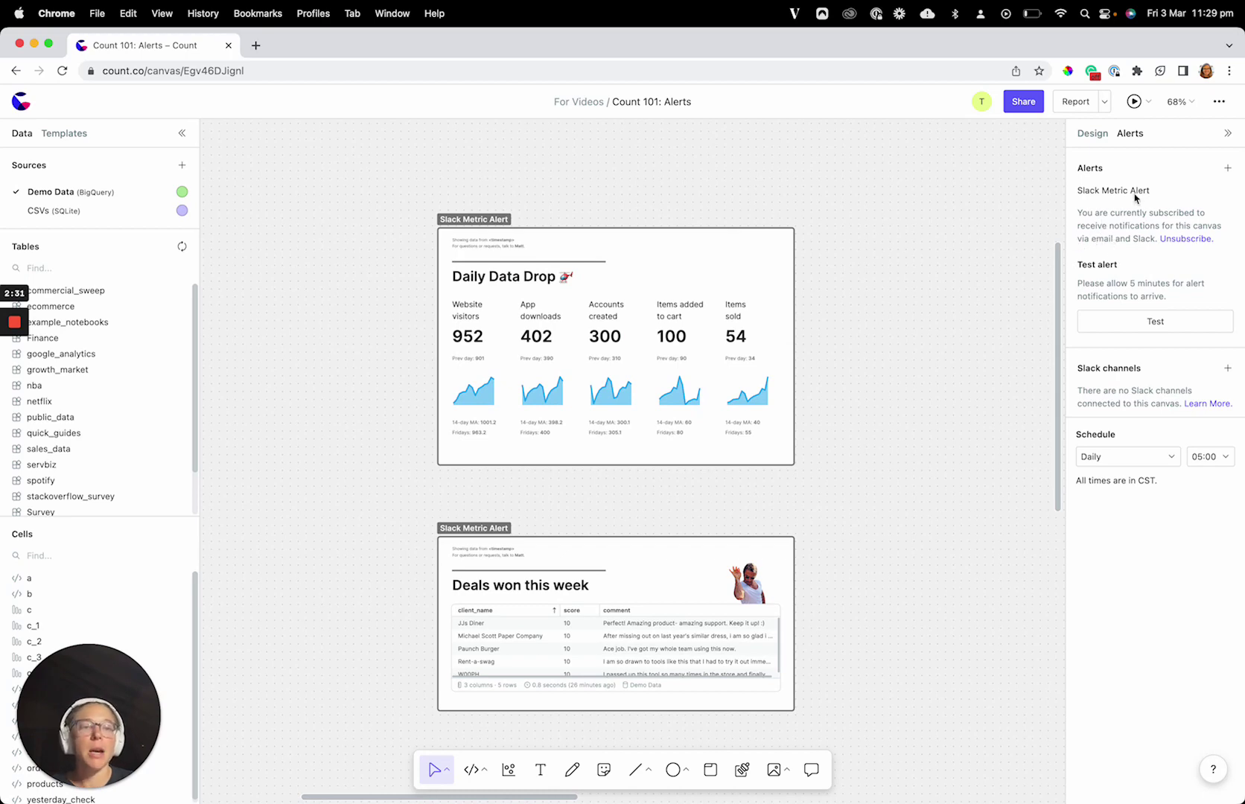
# - Check the canvas options menu twice without changing anything, keeping the Daily 05:00 CST alert
pyautogui.click(1219, 102)
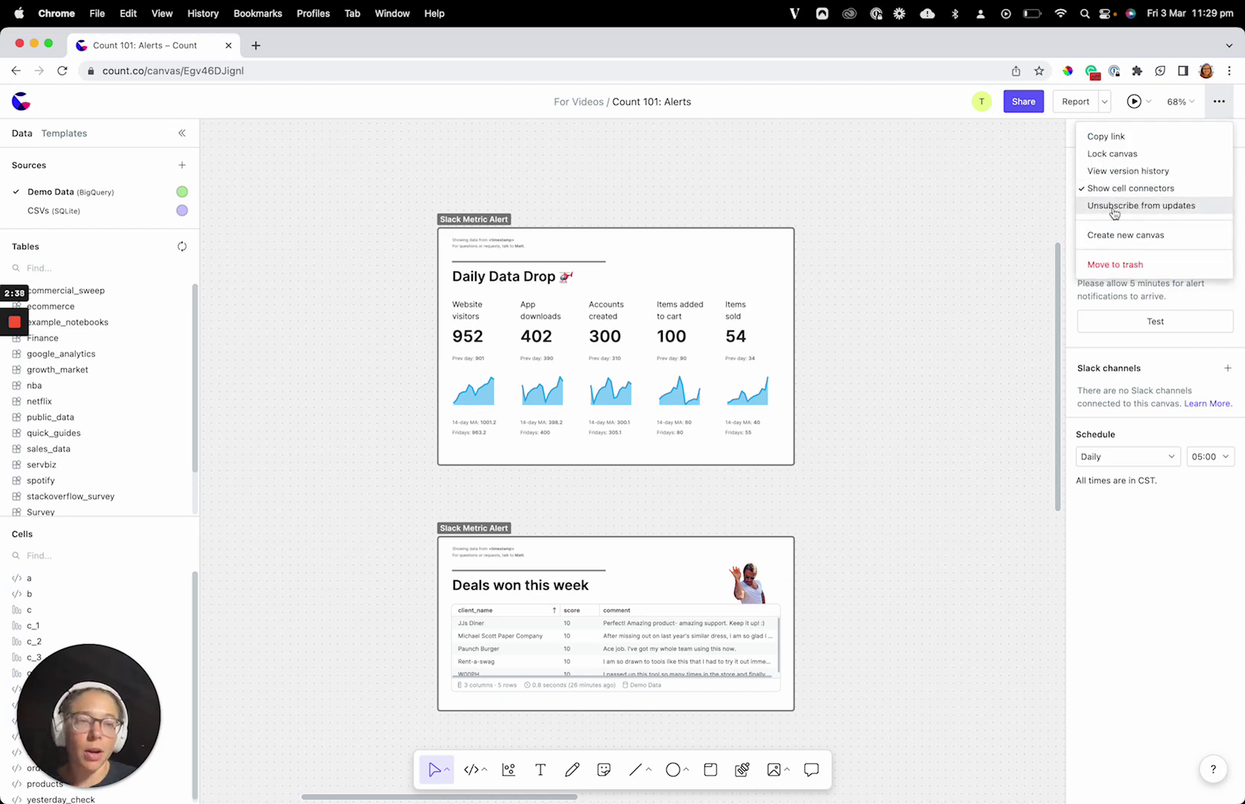
pyautogui.click(928, 247)
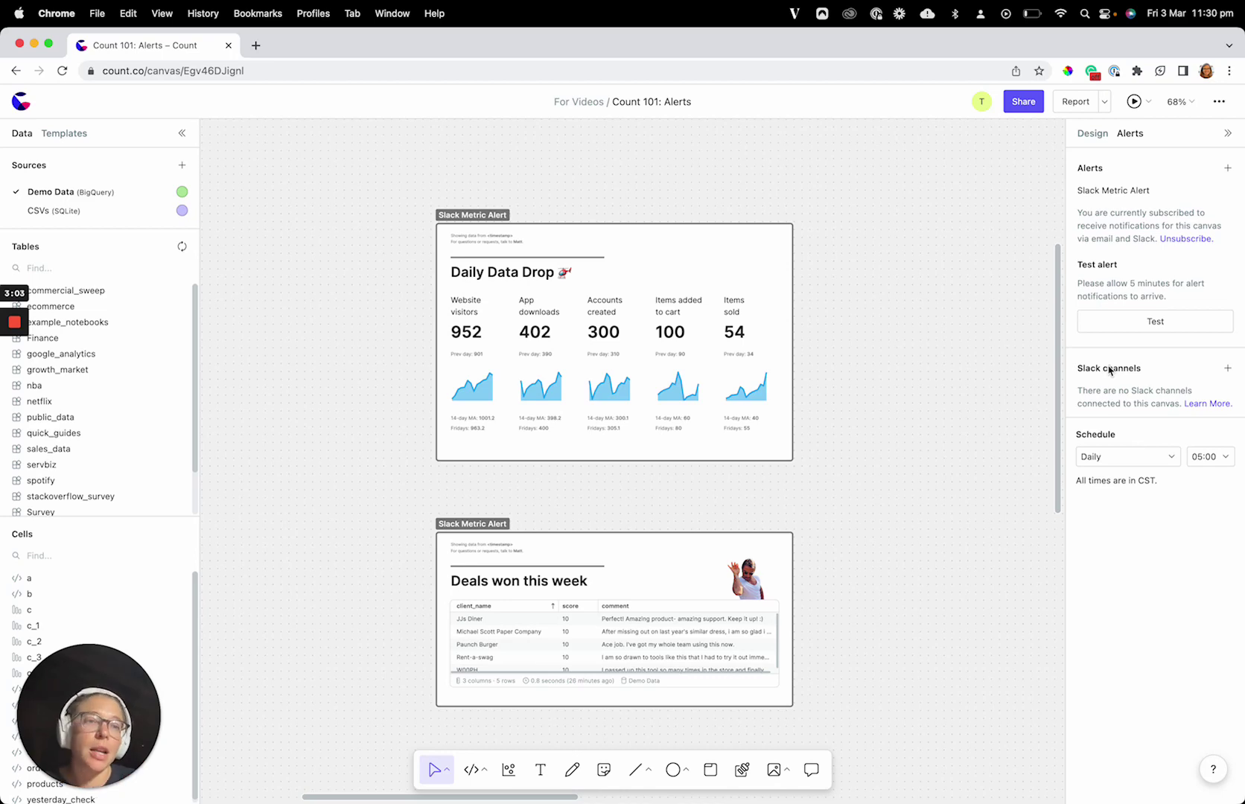
pyautogui.click(1220, 102)
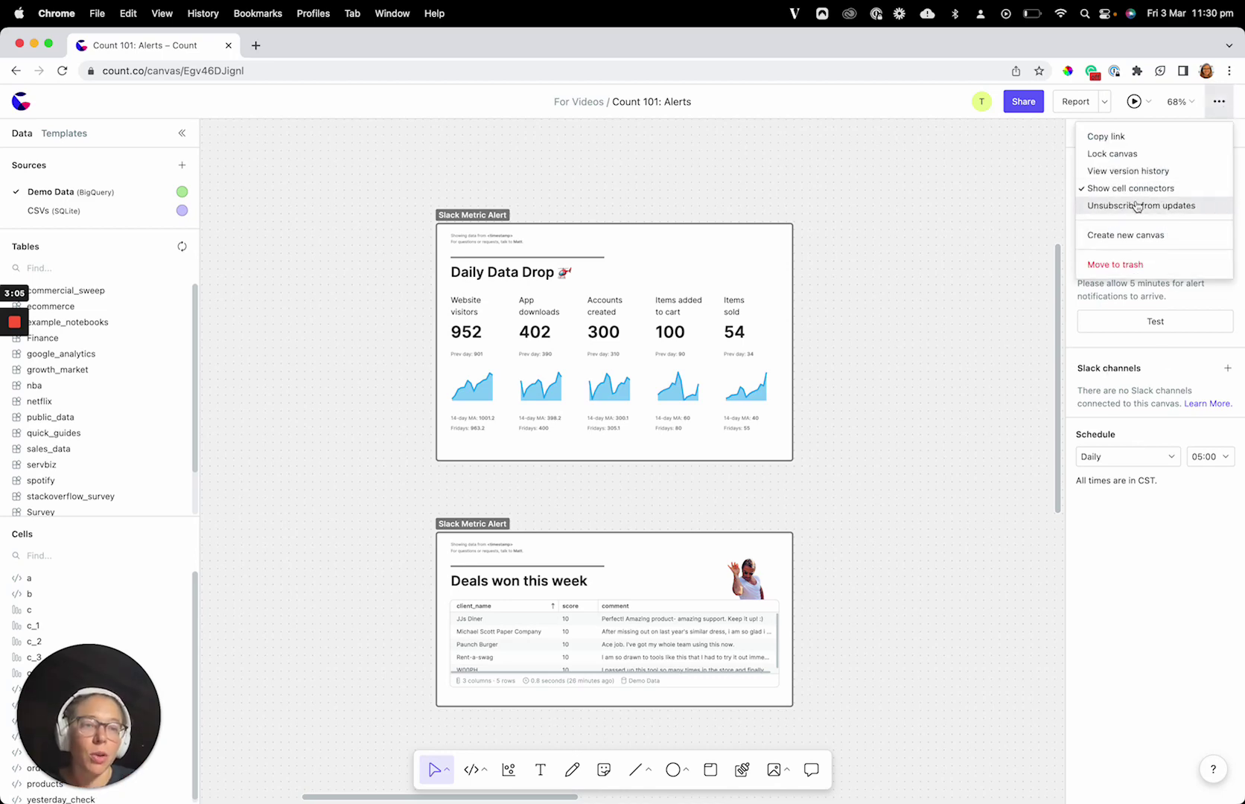
pyautogui.click(941, 259)
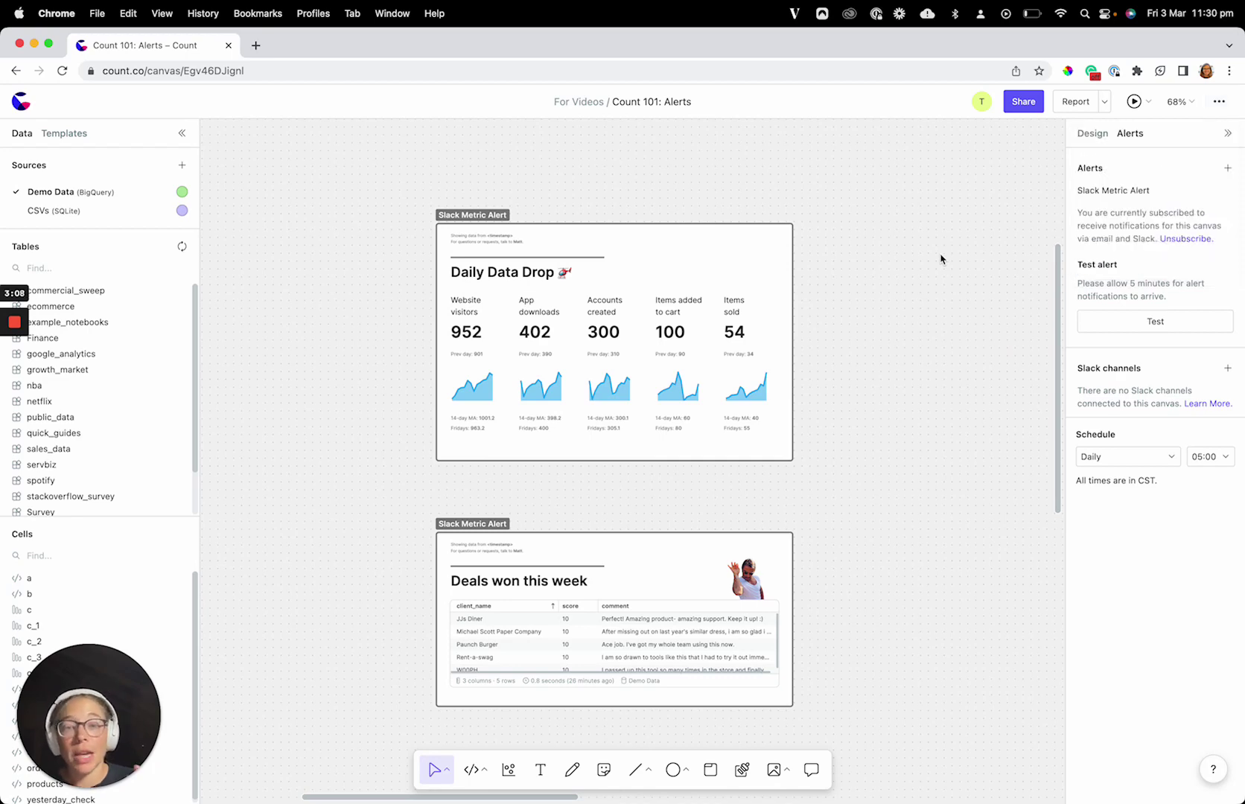
pyautogui.scroll(-5, 913, 449)
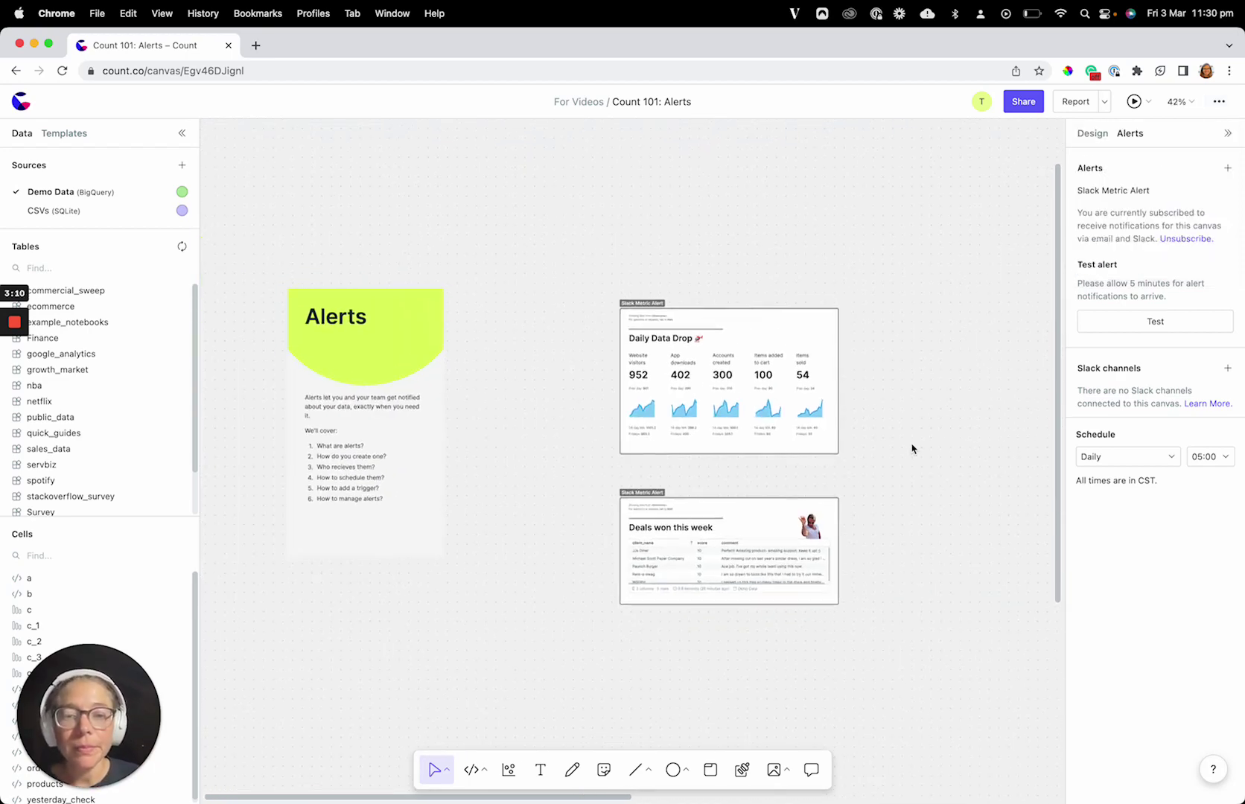
# - Scroll down the canvas and select the final pct_returned query cell a
pyautogui.hscroll(10, 913, 448)
pyautogui.scroll(-5, 913, 449)
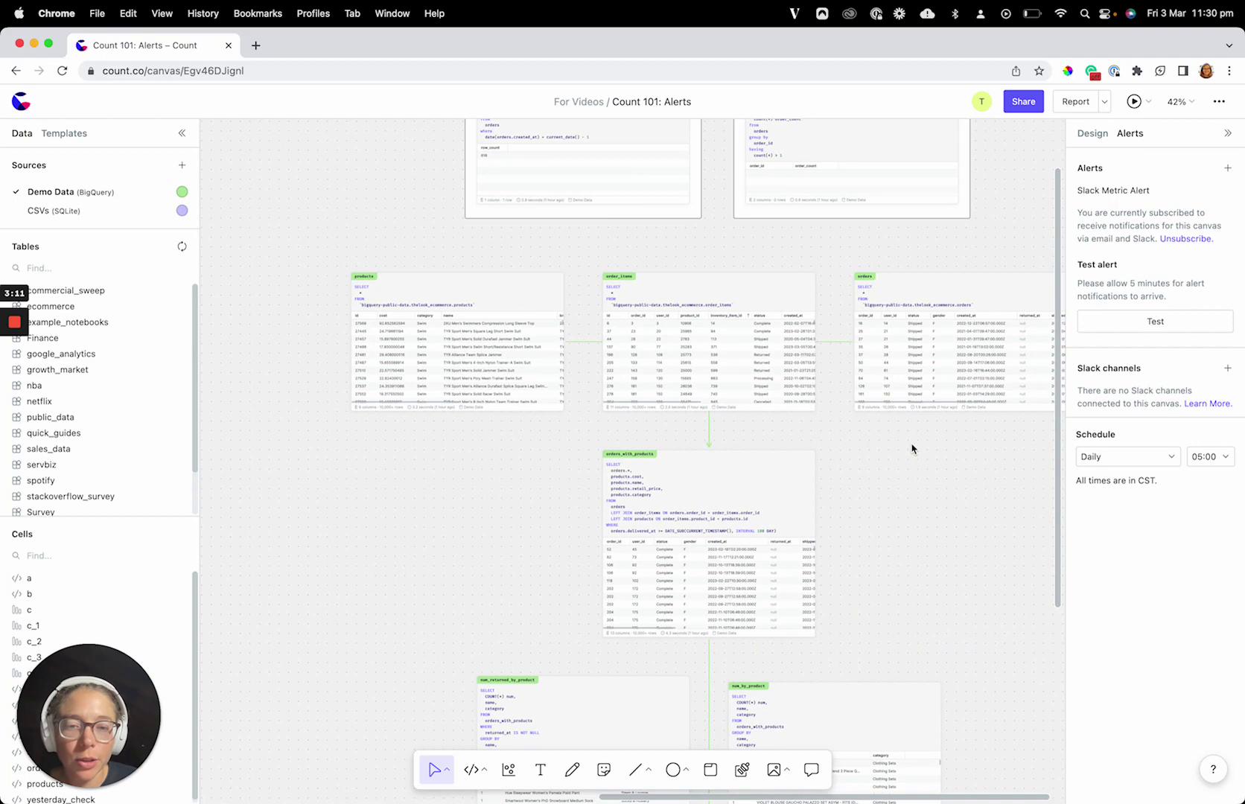
pyautogui.scroll(-3, 913, 448)
pyautogui.hscroll(2, 913, 448)
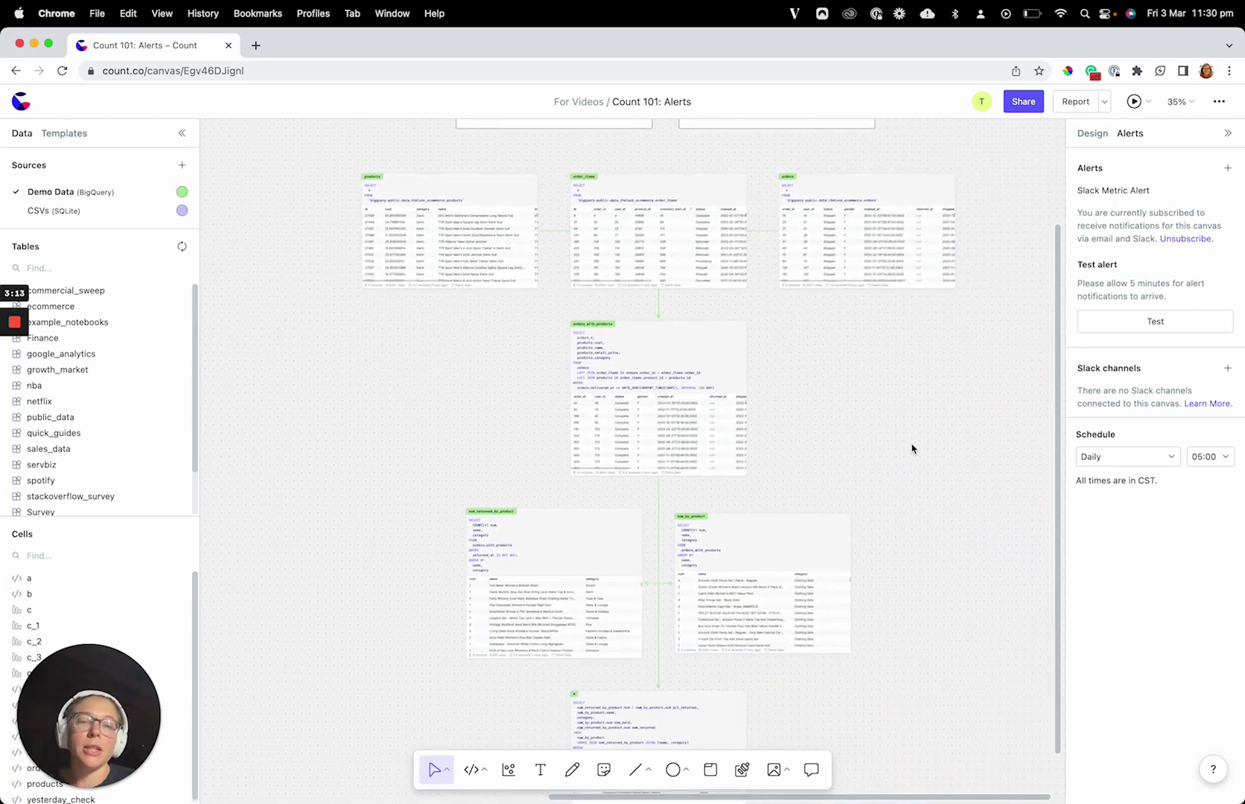
pyautogui.scroll(-5, 913, 449)
pyautogui.hscroll(-1, 911, 445)
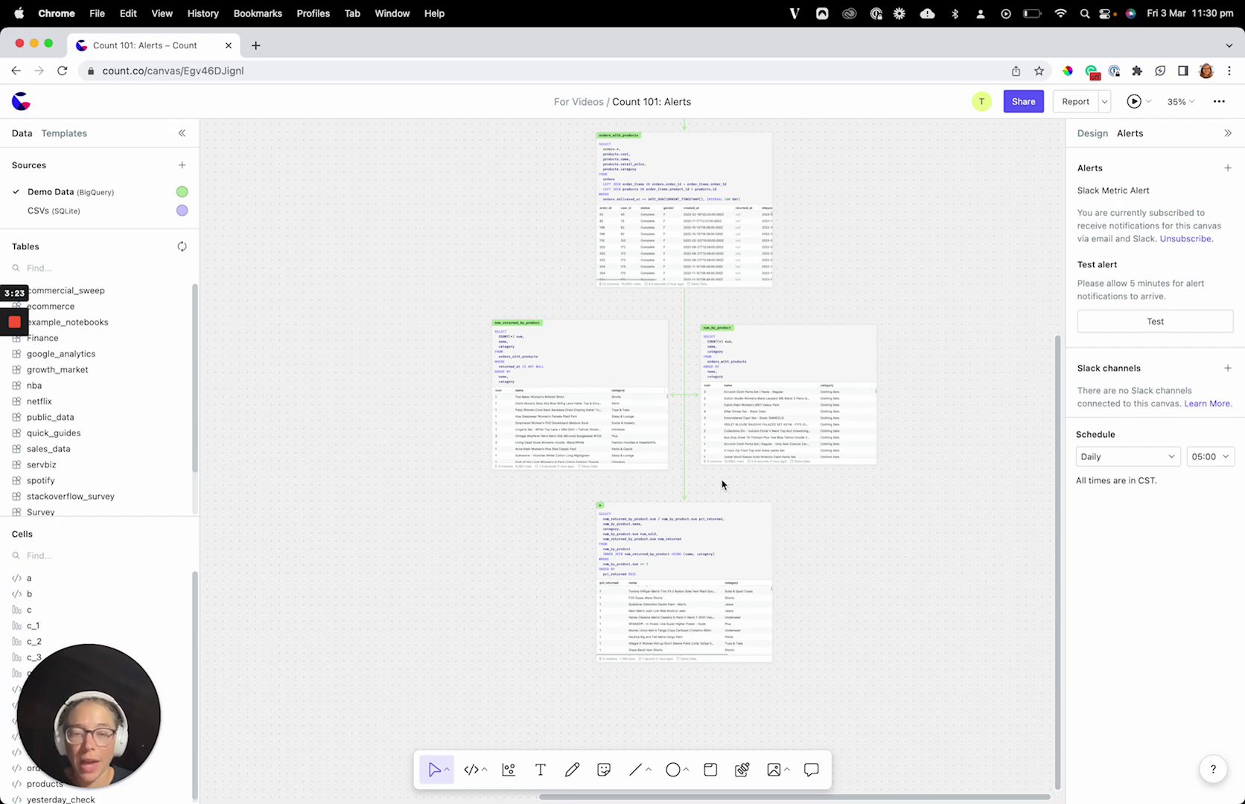
pyautogui.scroll(-3, 770, 612)
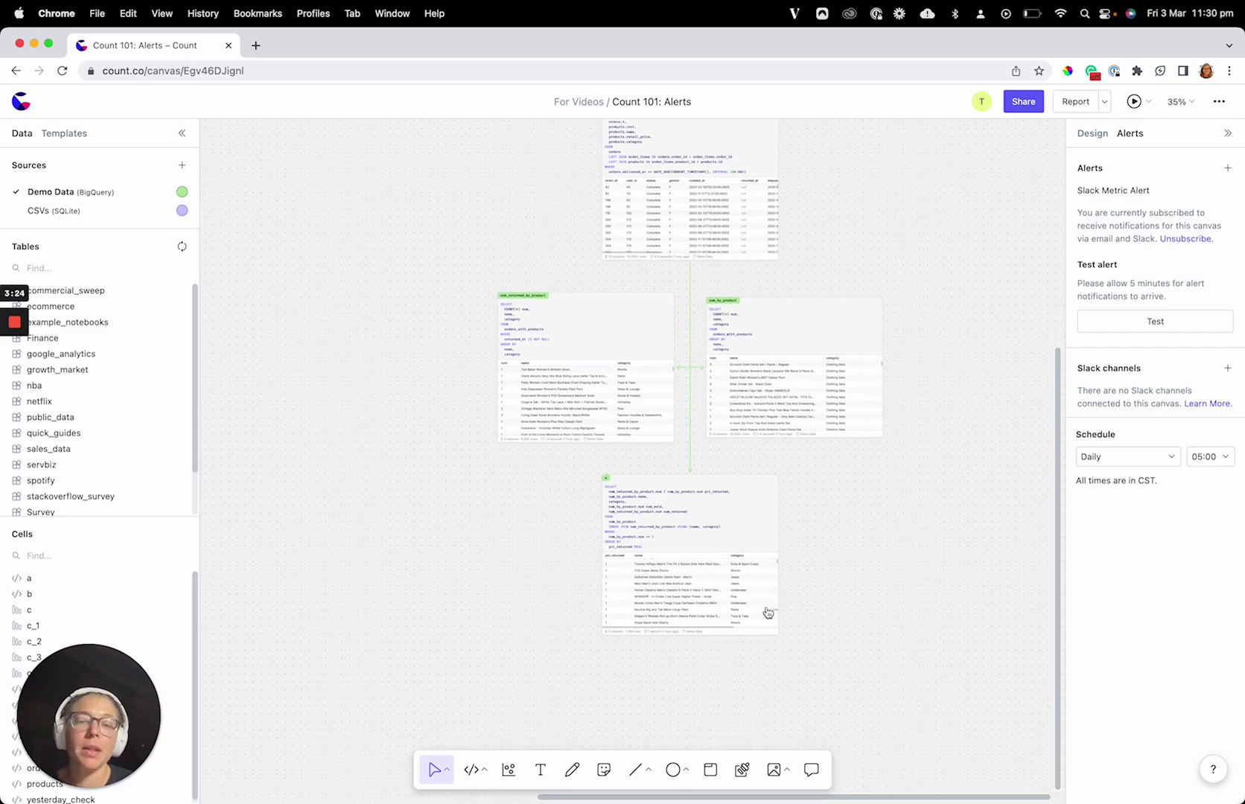
pyautogui.click(709, 525)
# - Add an alert on cell a so it joins Slack Metric Alert in the Alerts list
pyautogui.scroll(5, 681, 501)
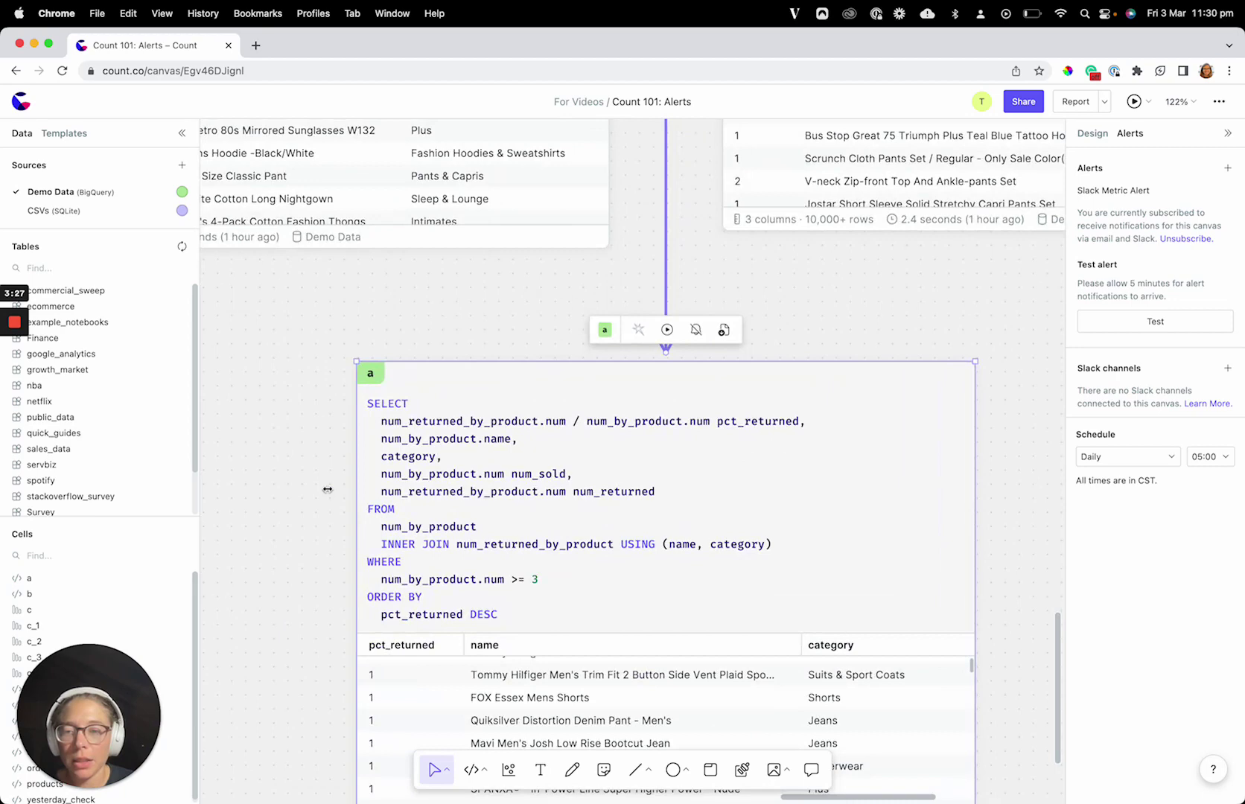
pyautogui.scroll(-2, 350, 545)
pyautogui.scroll(-5, 350, 544)
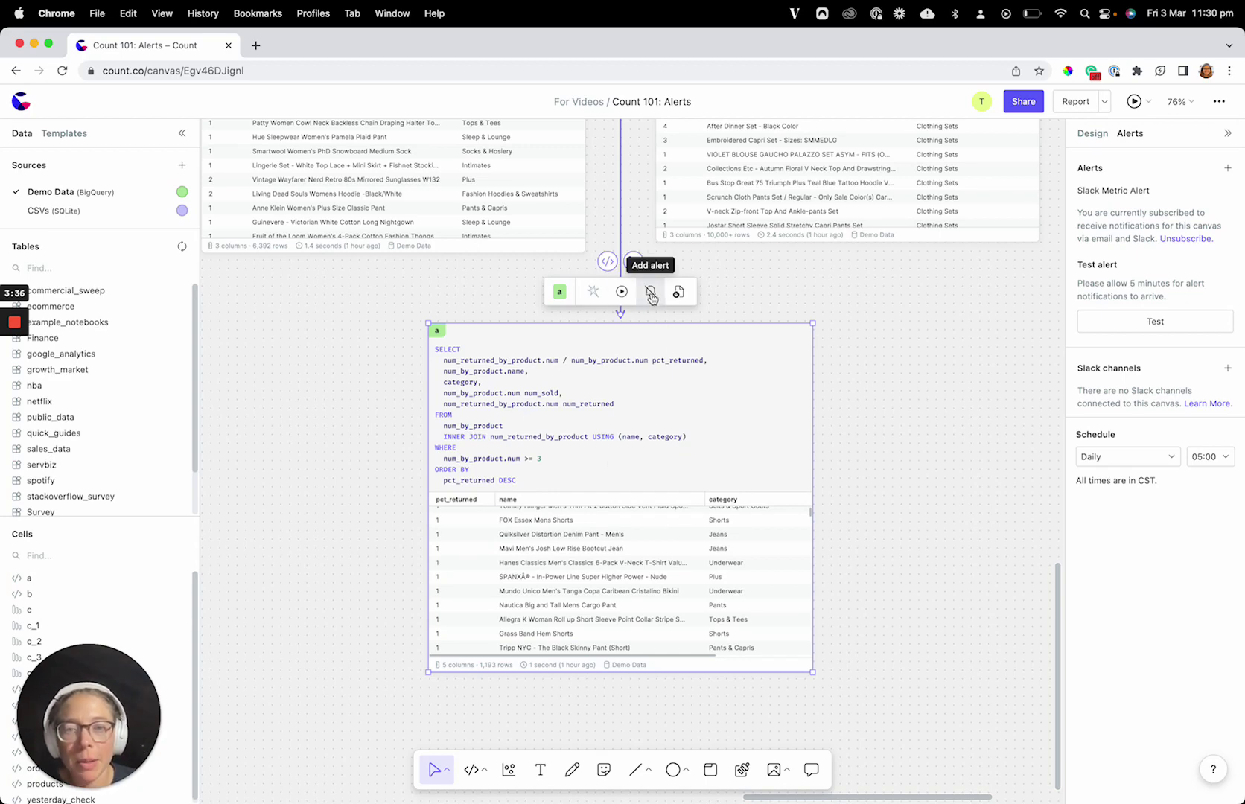
pyautogui.click(651, 296)
pyautogui.moveTo(1085, 222)
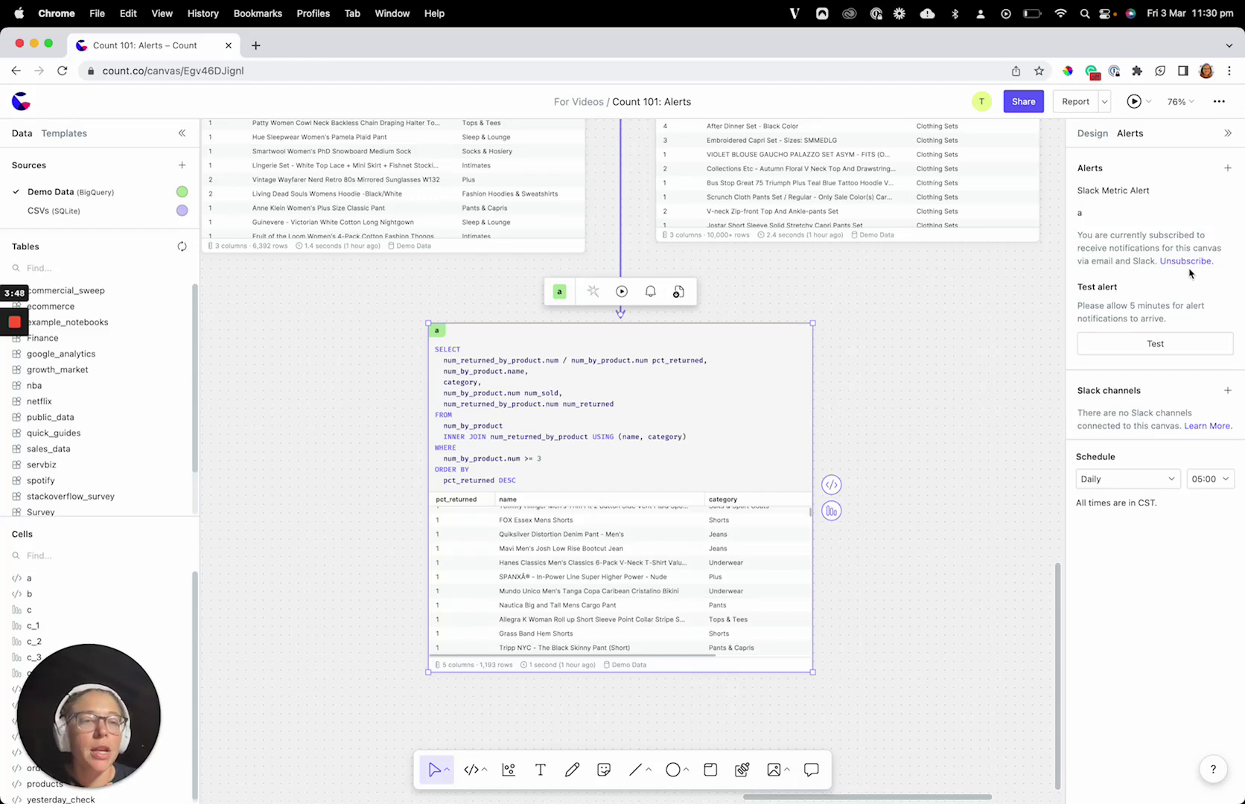
pyautogui.moveTo(1202, 220)
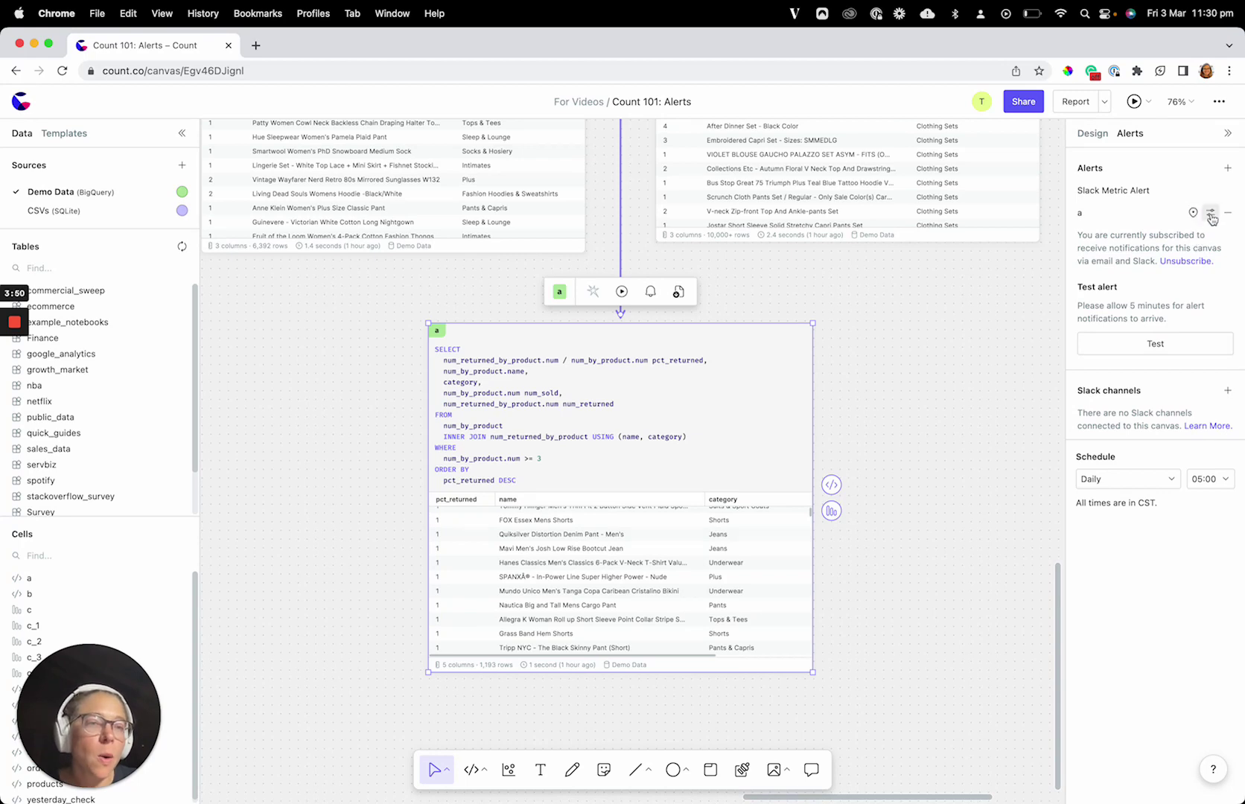
# - Set alert a's Trigger to Query error
pyautogui.click(1211, 216)
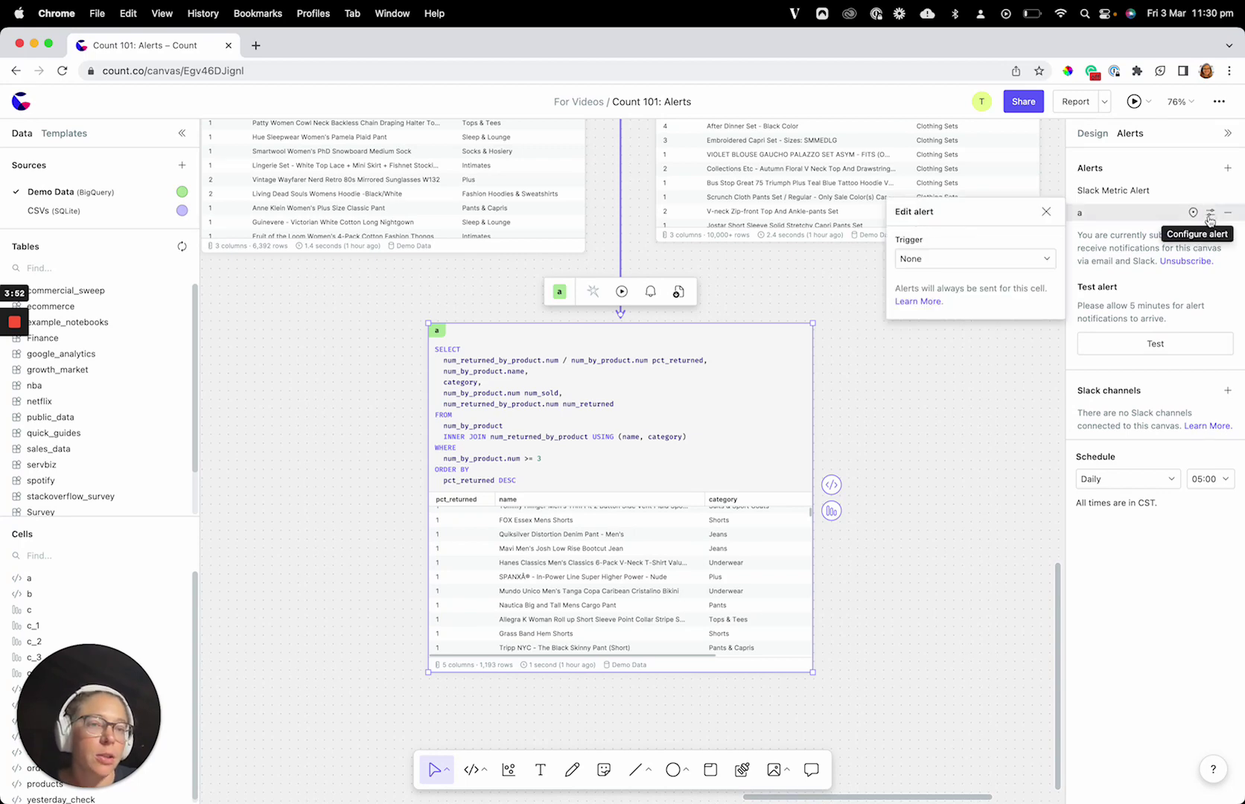
pyautogui.click(933, 259)
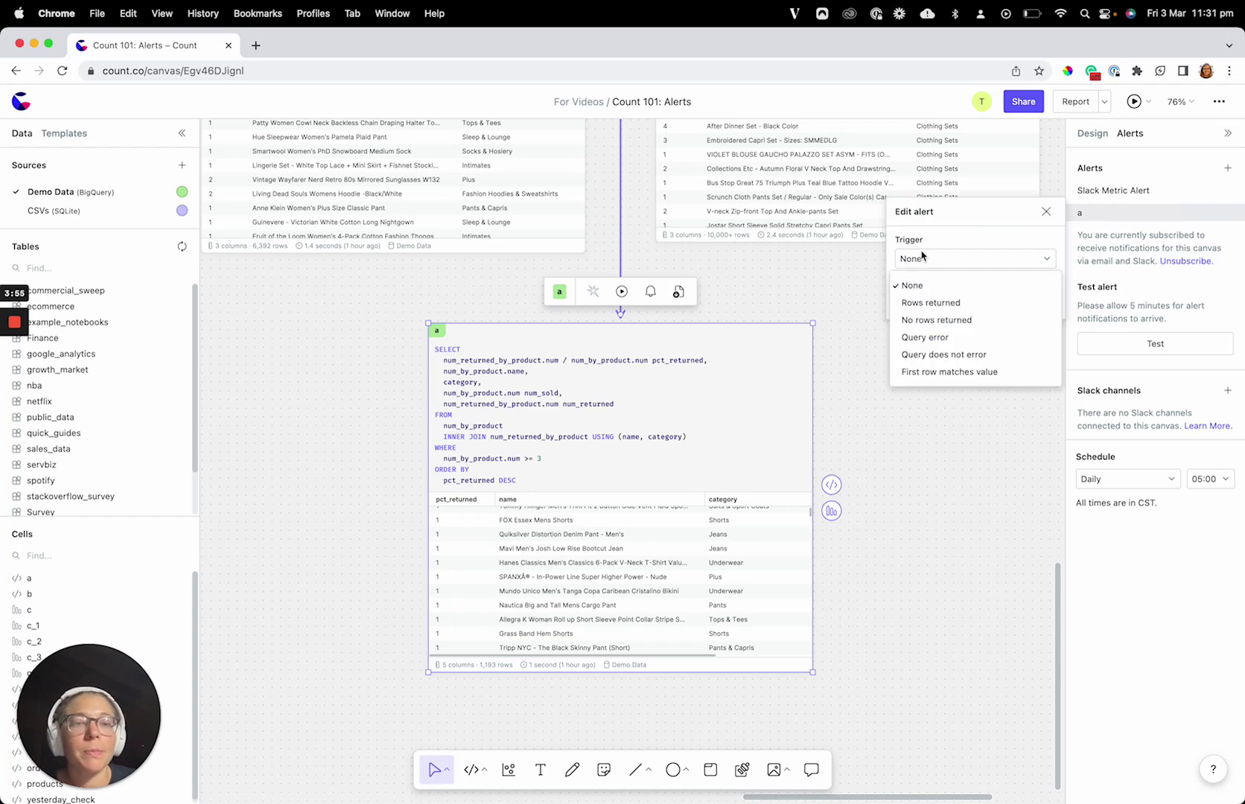
pyautogui.click(978, 341)
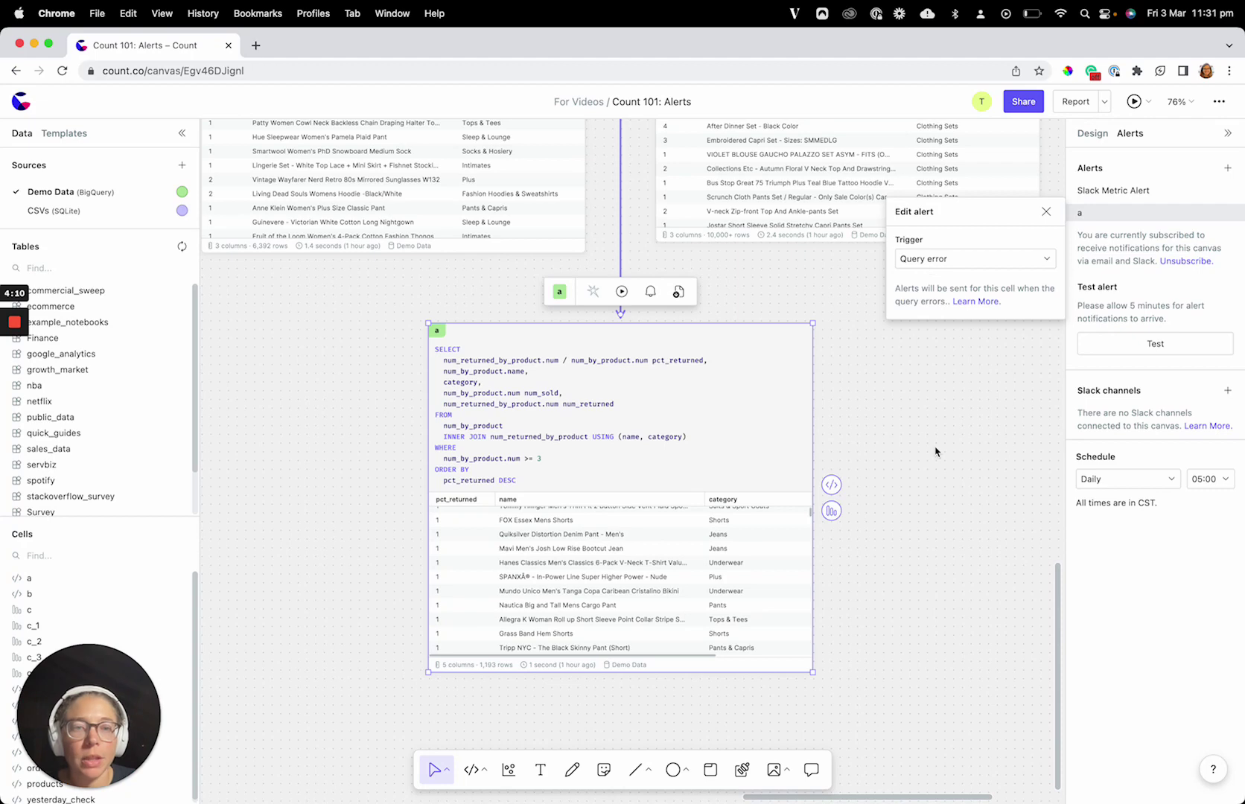
# - Scroll up to the validation frames and select DUPLICATE FOUND, then MISSING ROWS
pyautogui.scroll(-5, 937, 453)
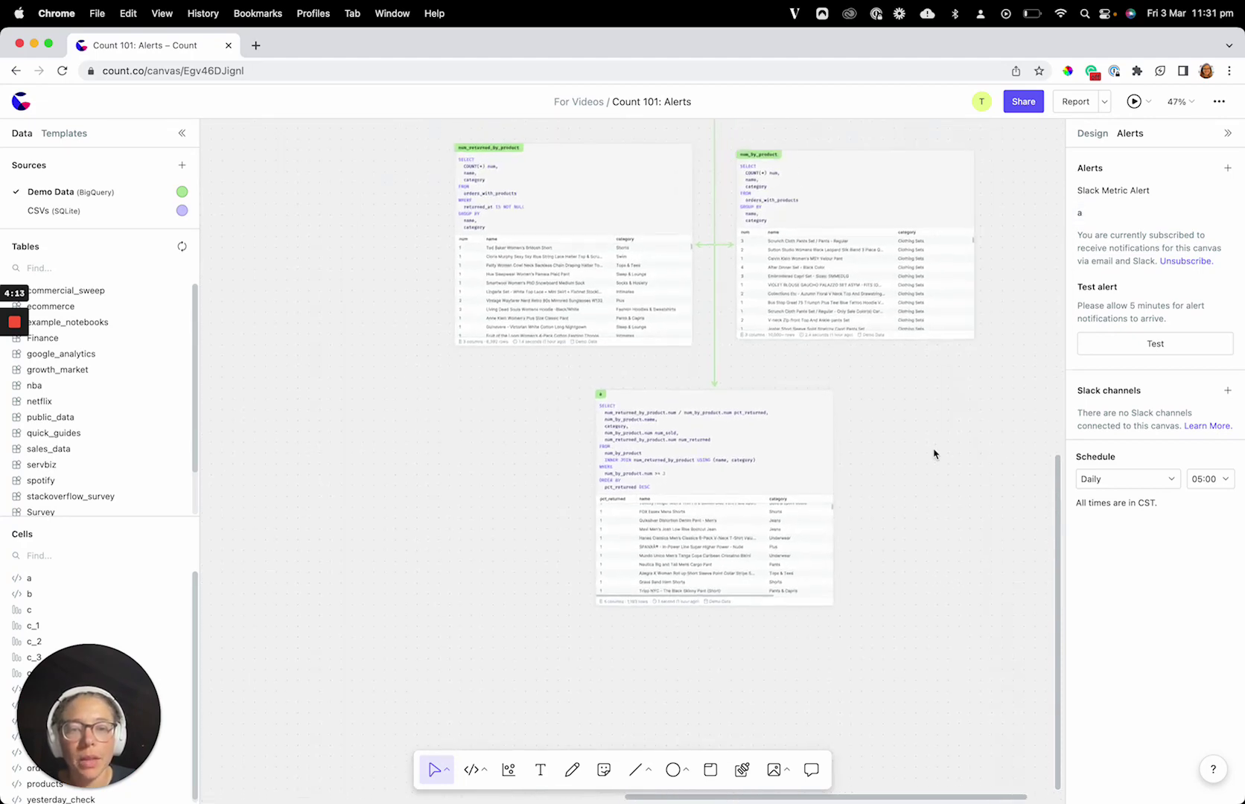
pyautogui.scroll(2, 936, 453)
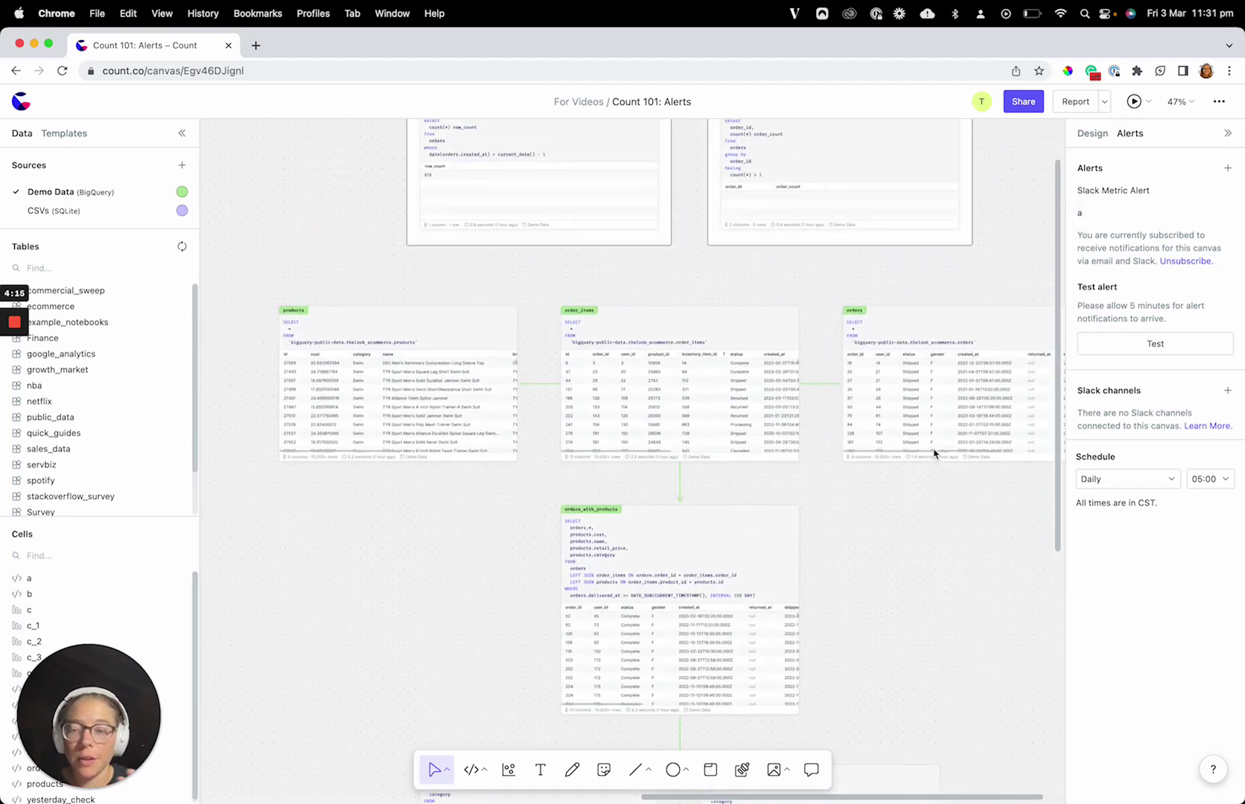
pyautogui.scroll(5, 936, 453)
pyautogui.hscroll(2, 925, 431)
pyautogui.scroll(-2, 887, 410)
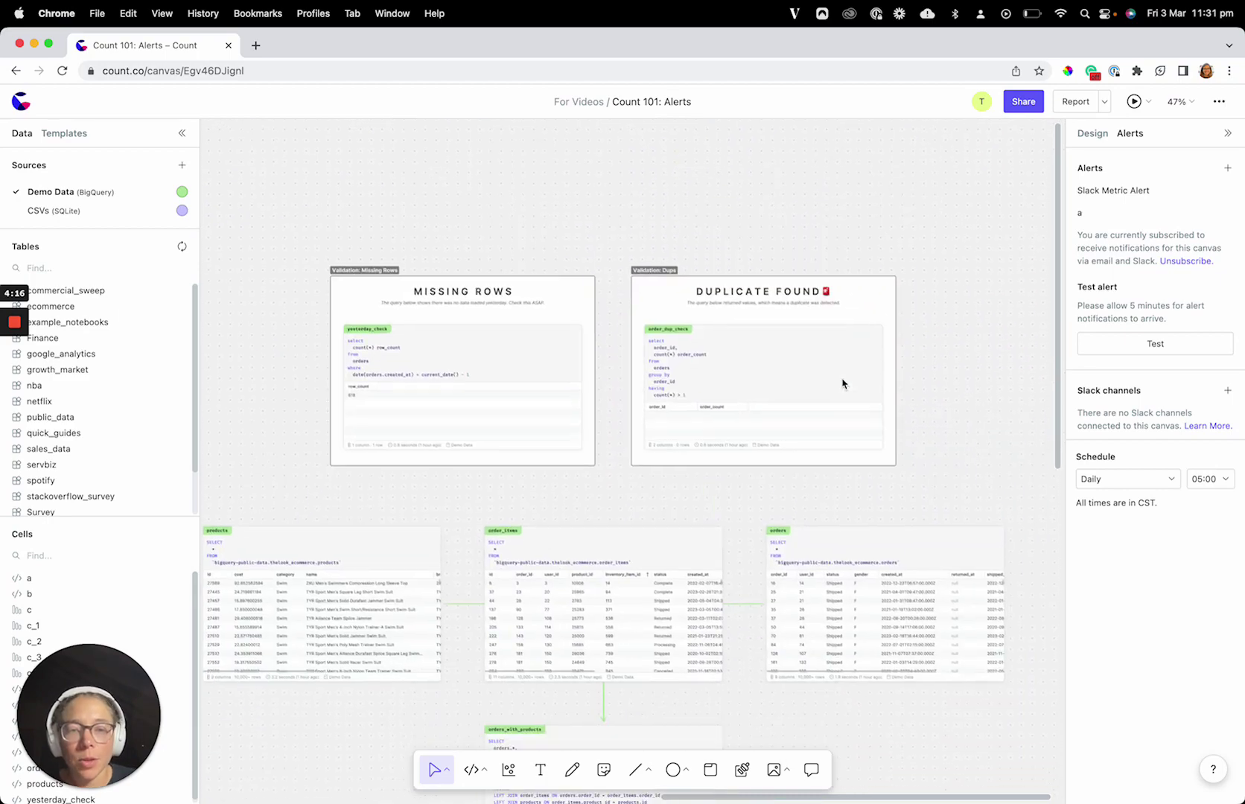
pyautogui.click(673, 296)
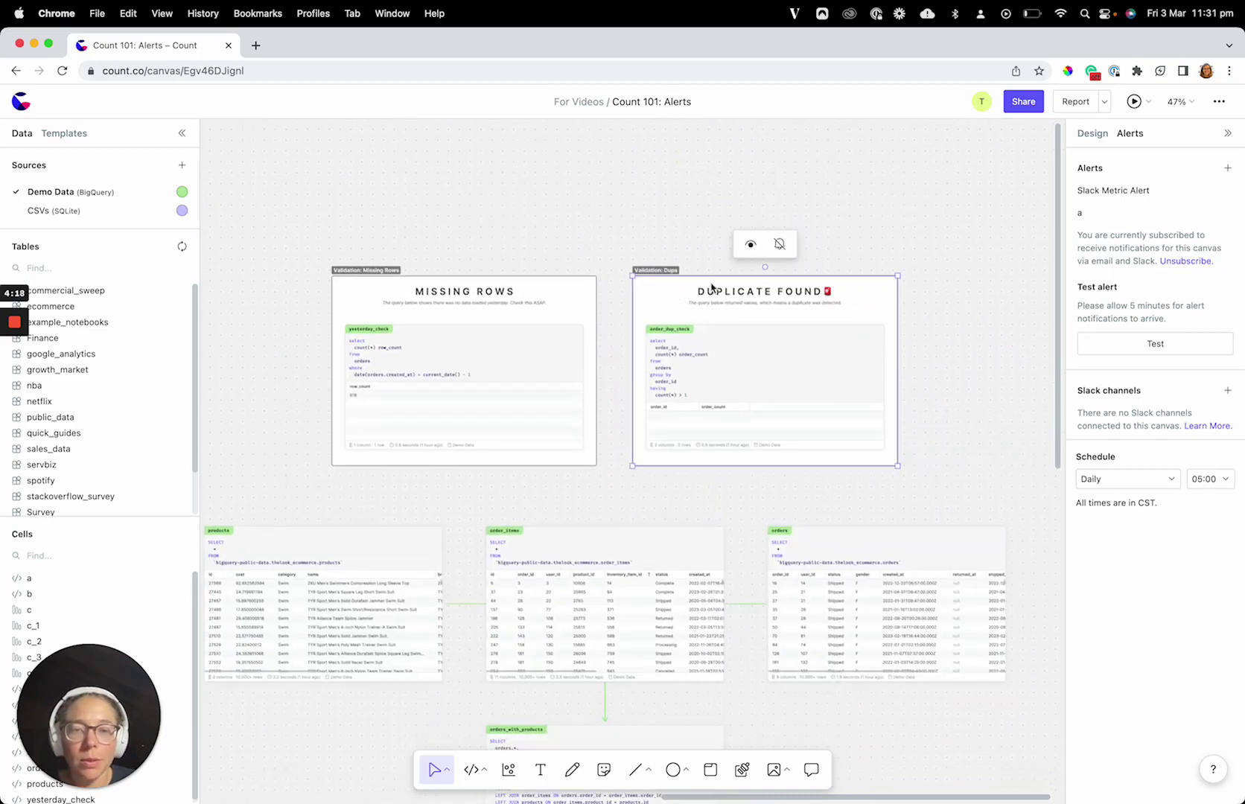
pyautogui.scroll(5, 635, 395)
pyautogui.scroll(-3, 636, 396)
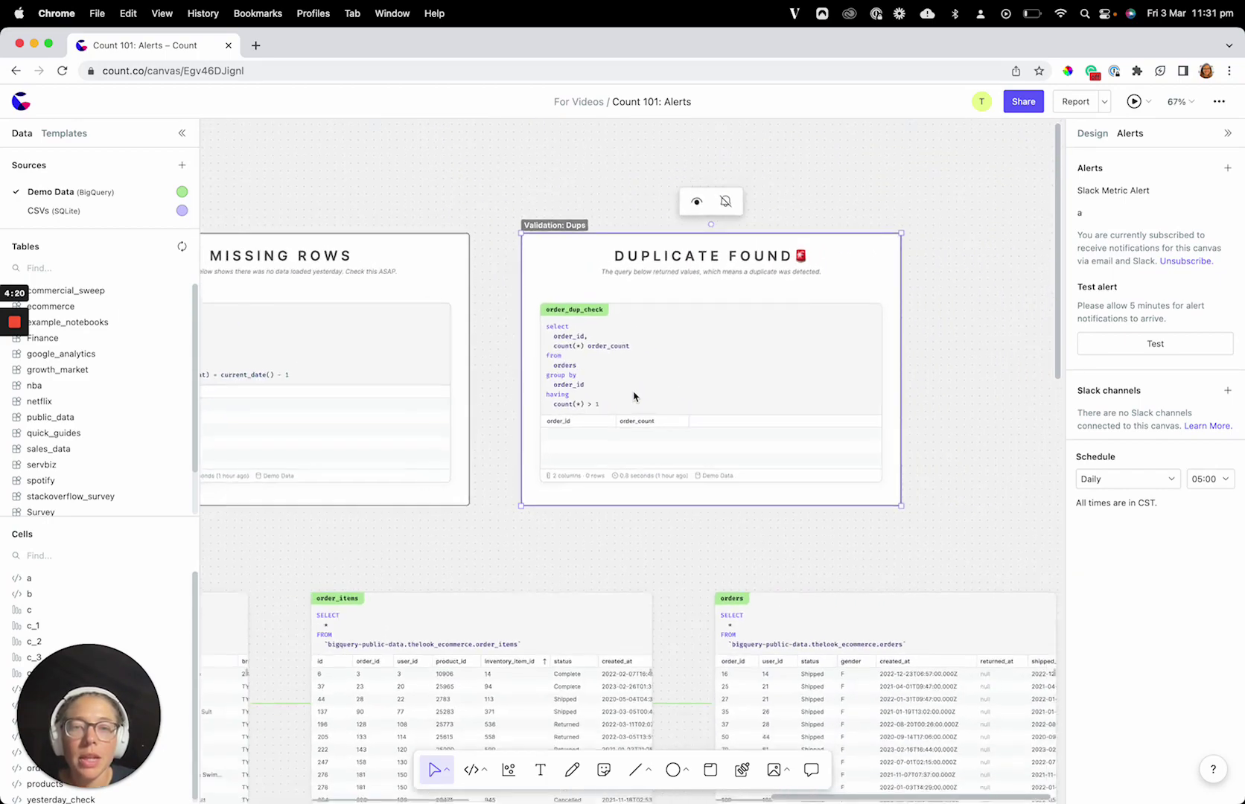
pyautogui.hscroll(-3, 686, 427)
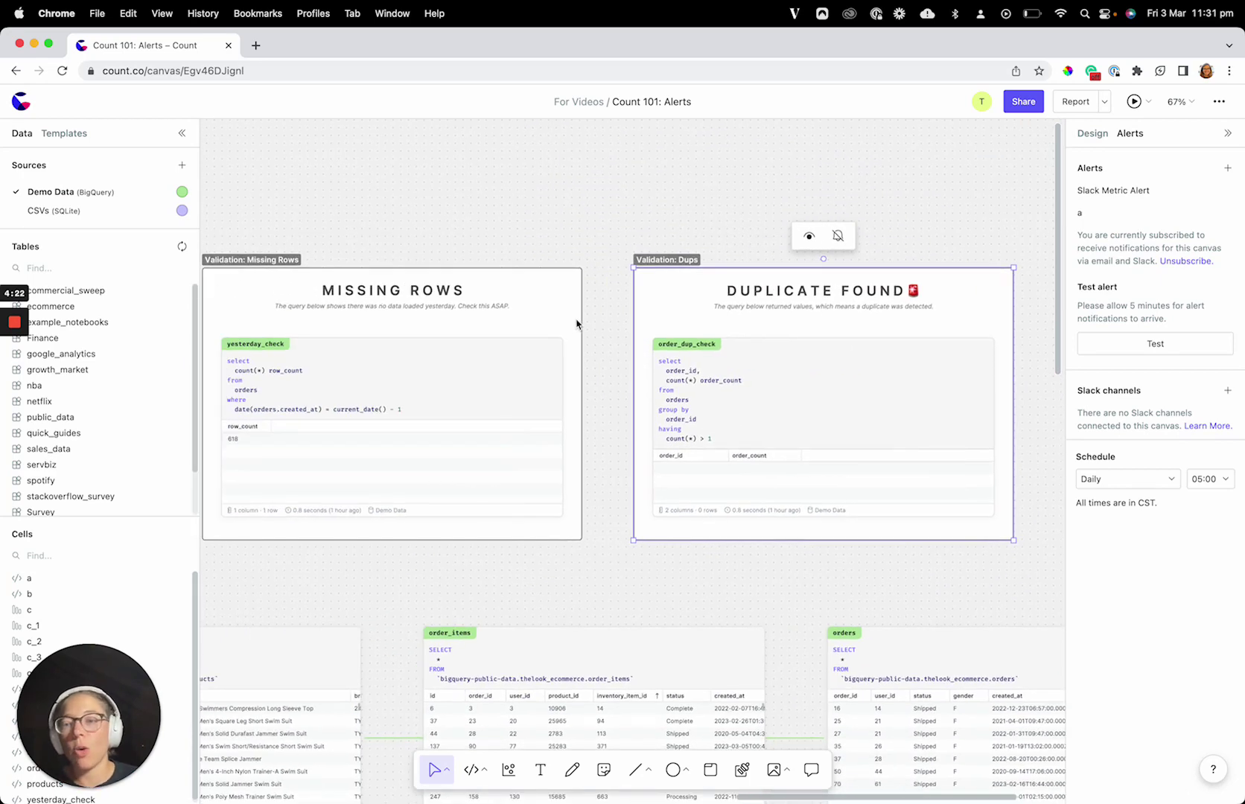
pyautogui.click(544, 309)
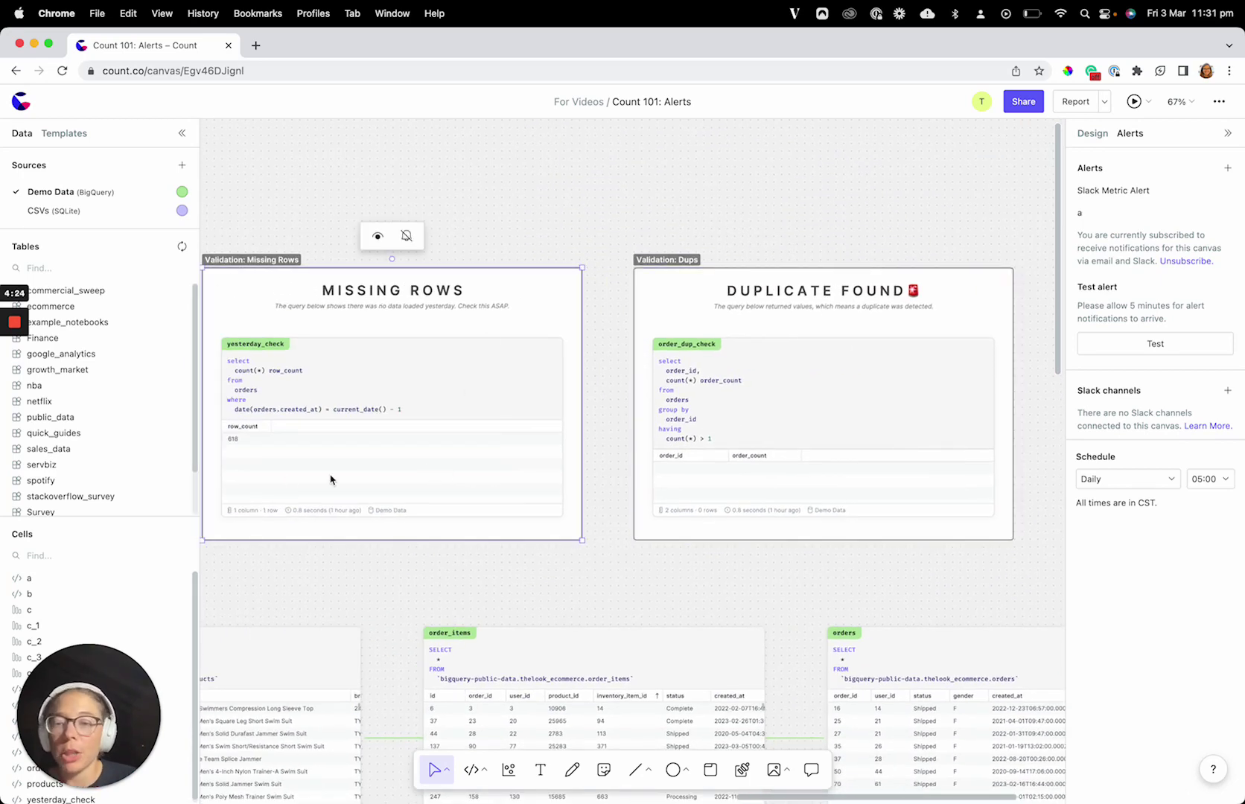
pyautogui.hscroll(-2, 330, 478)
pyautogui.click(835, 389)
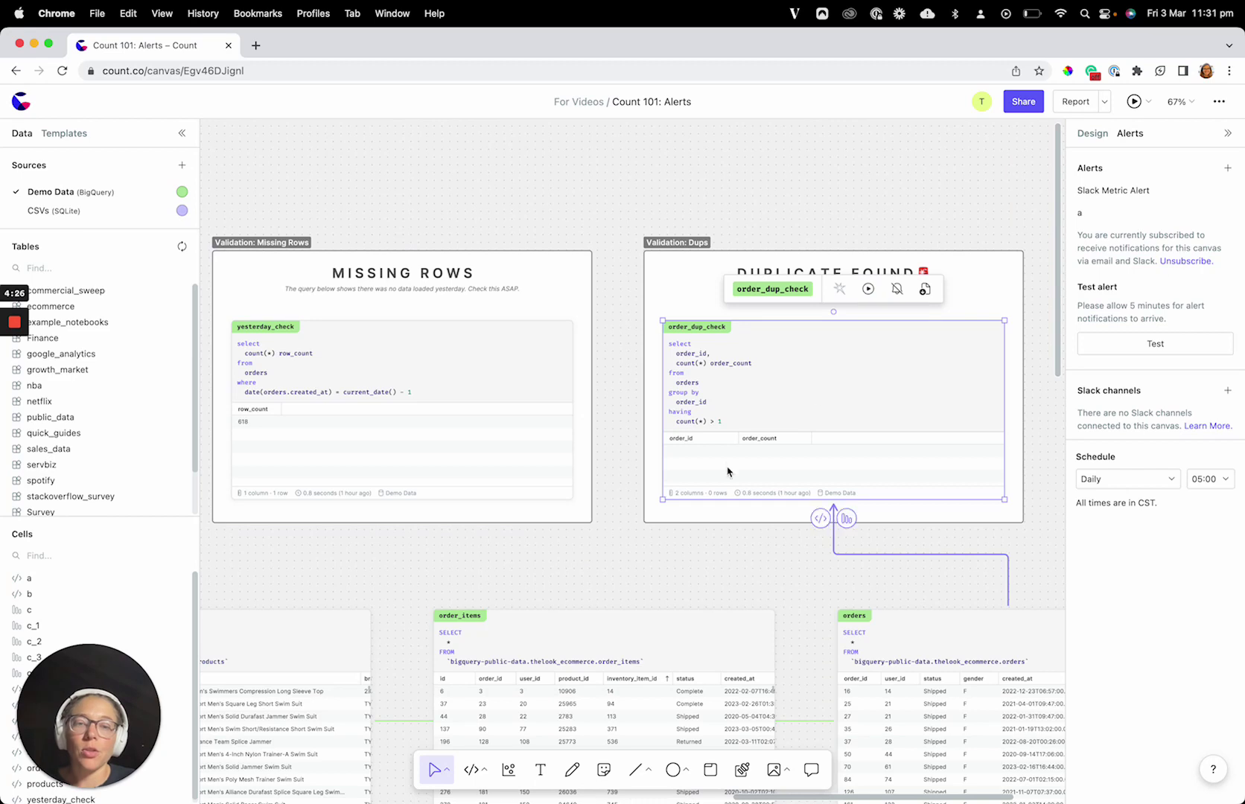
pyautogui.click(727, 422)
pyautogui.moveTo(728, 422); pyautogui.dragTo(662, 344)
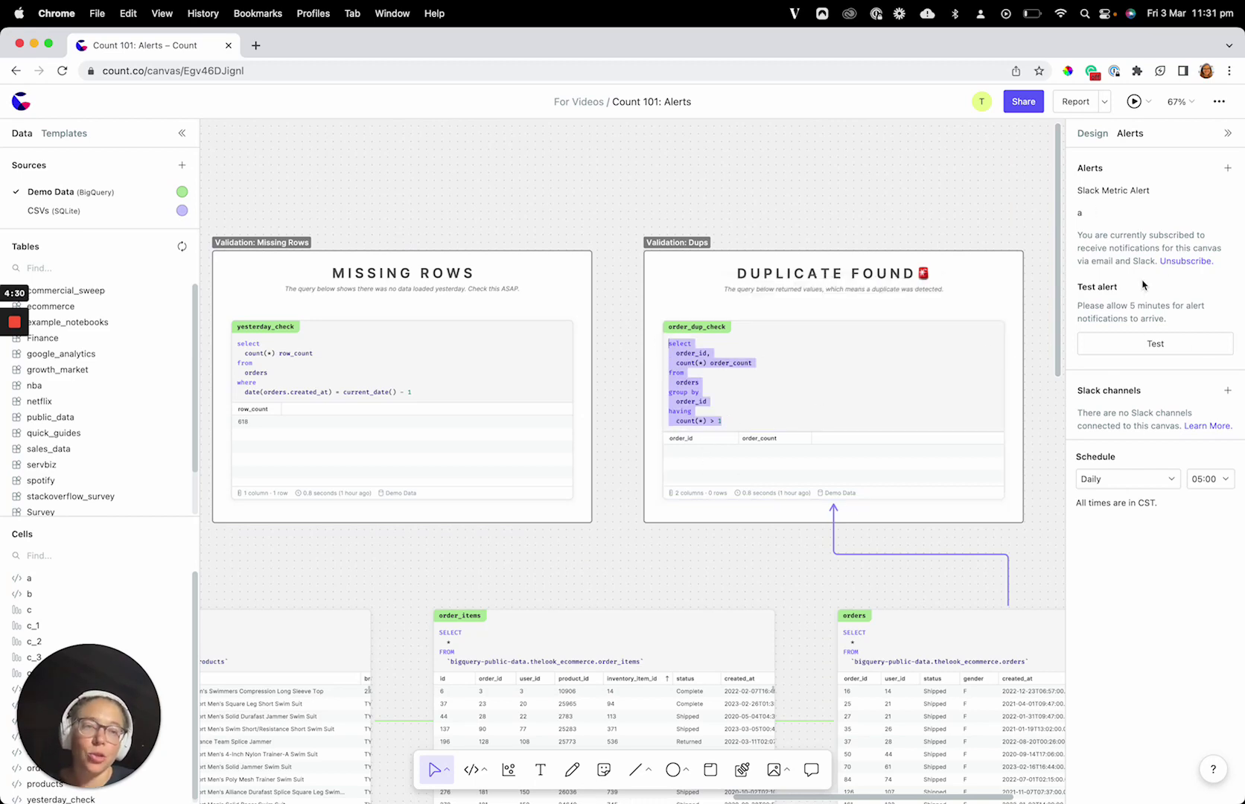
pyautogui.click(1211, 213)
pyautogui.click(940, 262)
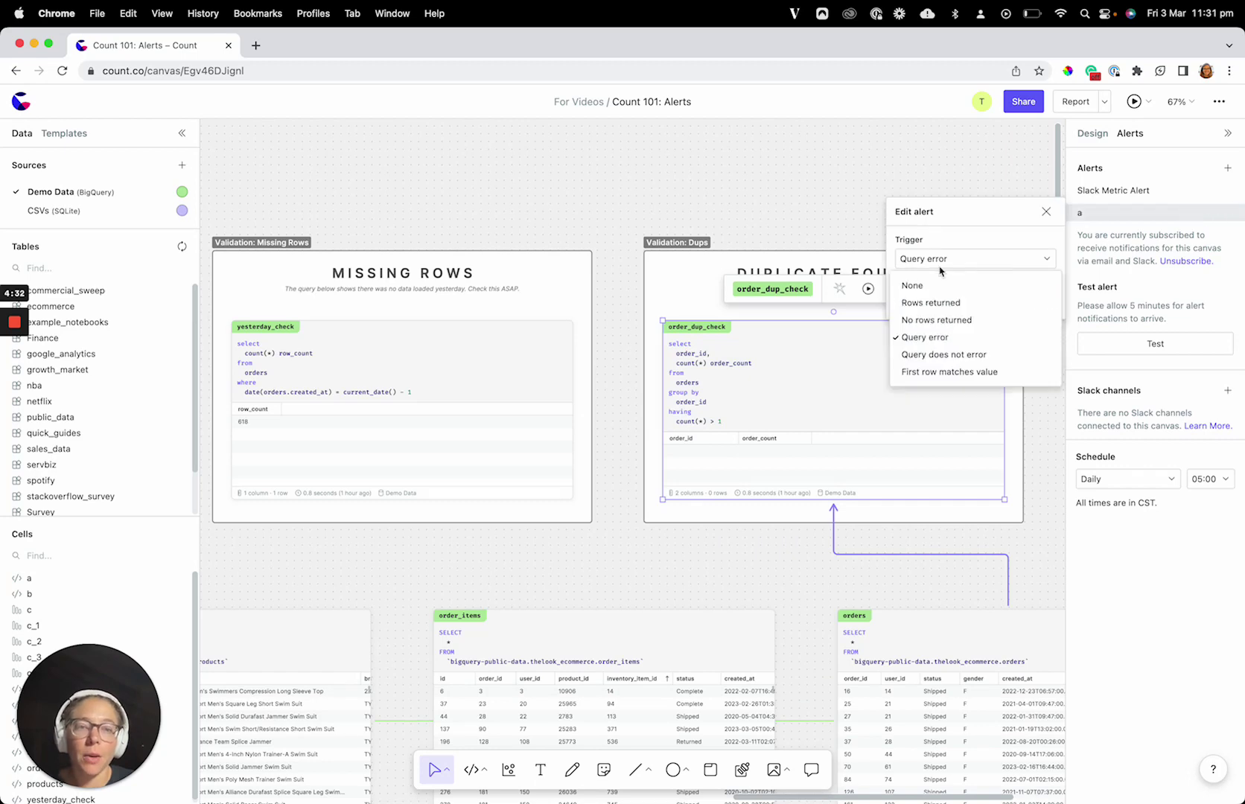
pyautogui.click(912, 305)
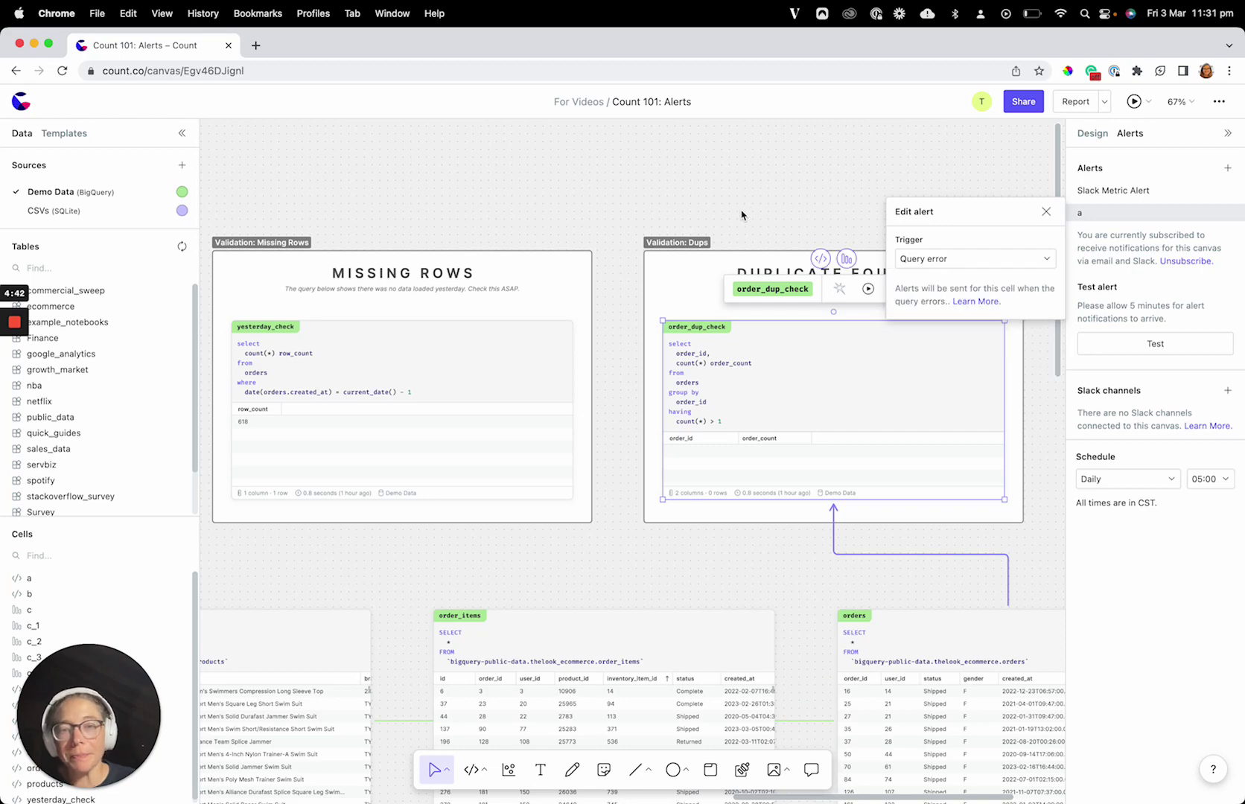
pyautogui.scroll(-5, 740, 213)
pyautogui.scroll(-3, 708, 275)
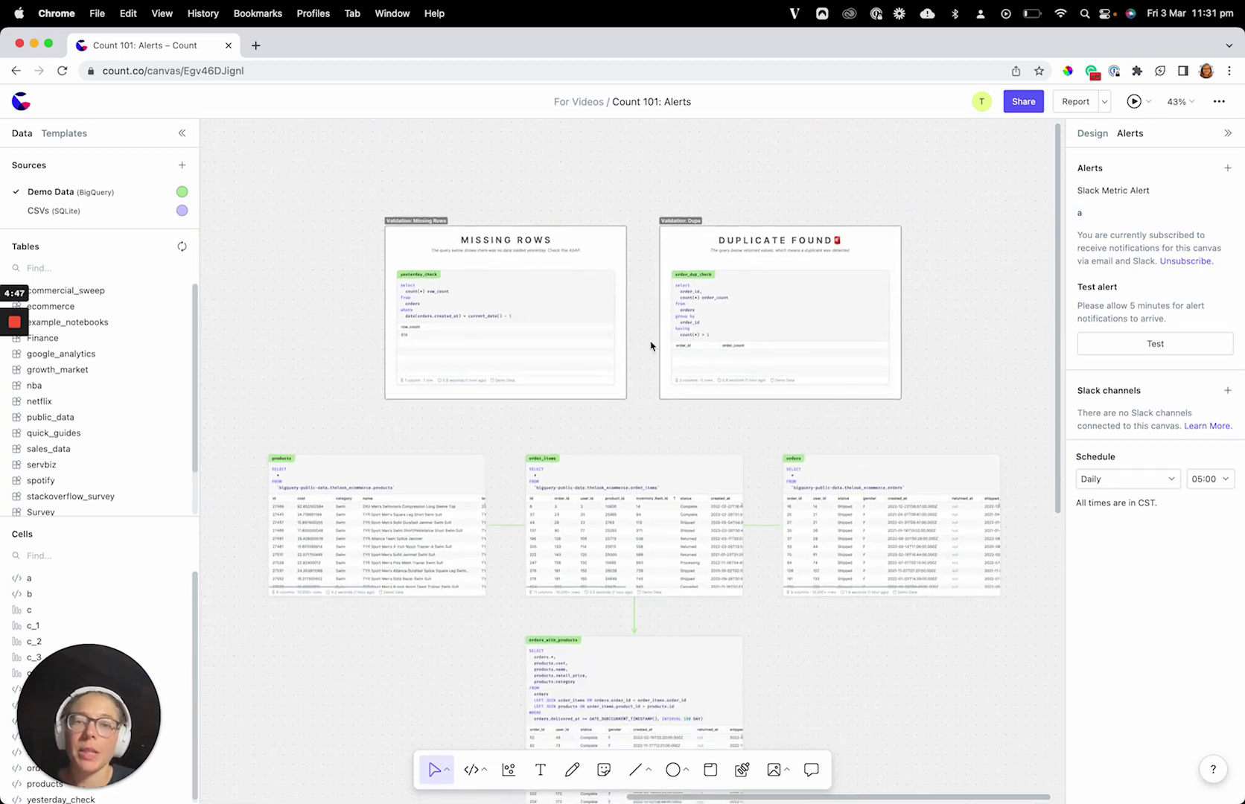
pyautogui.scroll(-5, 650, 326)
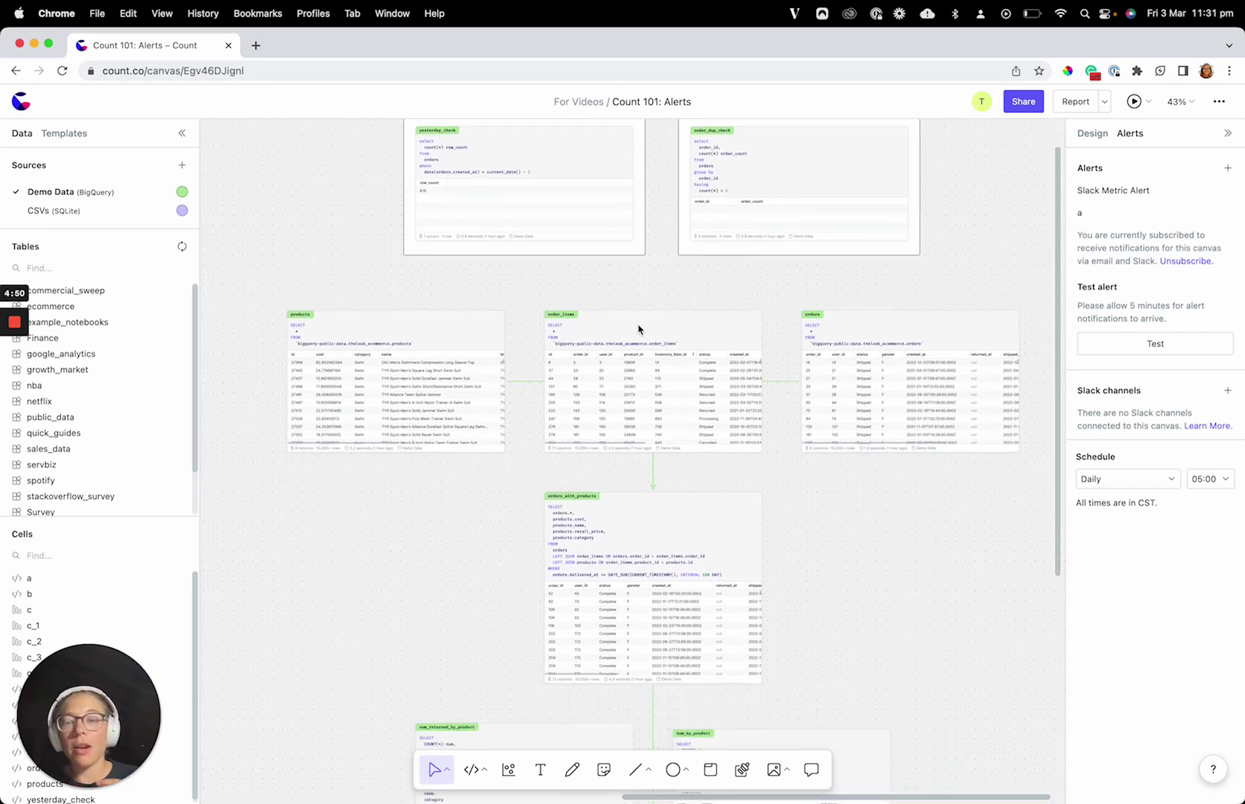
pyautogui.scroll(4, 638, 329)
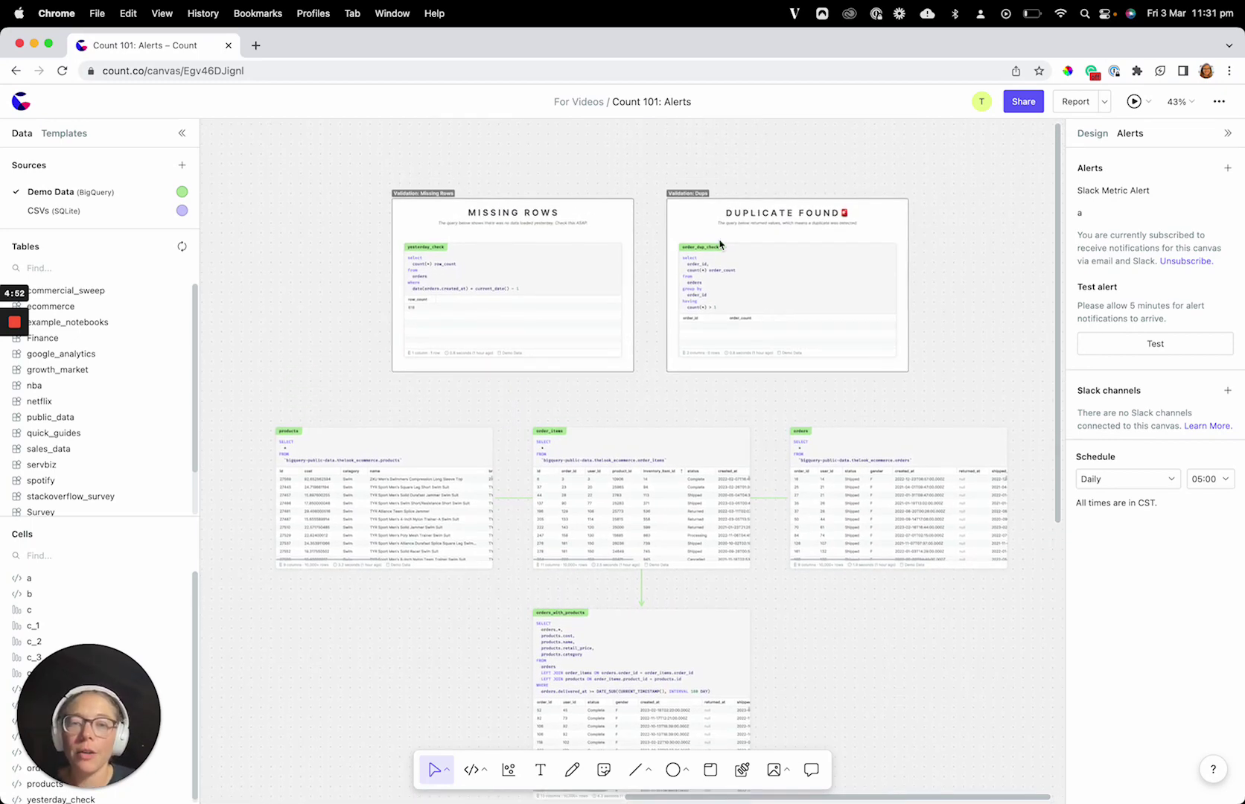
pyautogui.click(689, 234)
pyautogui.scroll(8, 689, 234)
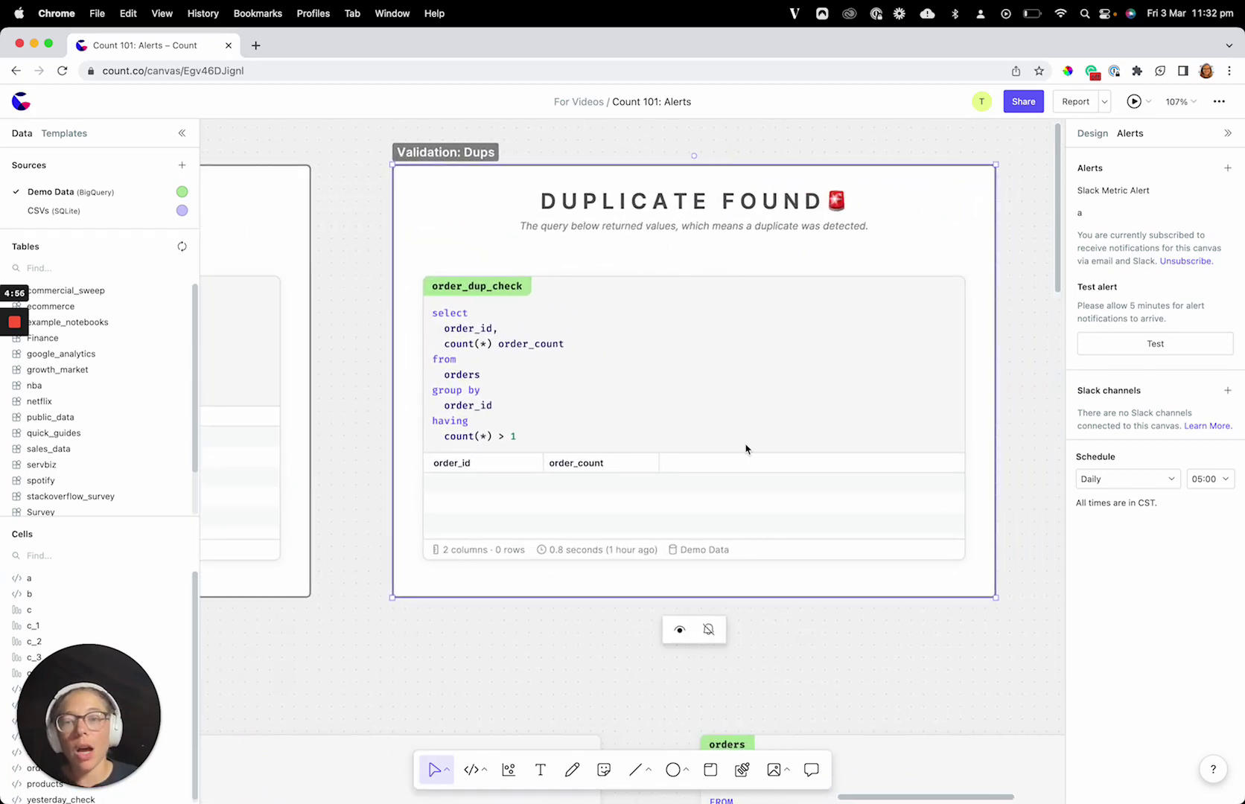
pyautogui.click(734, 421)
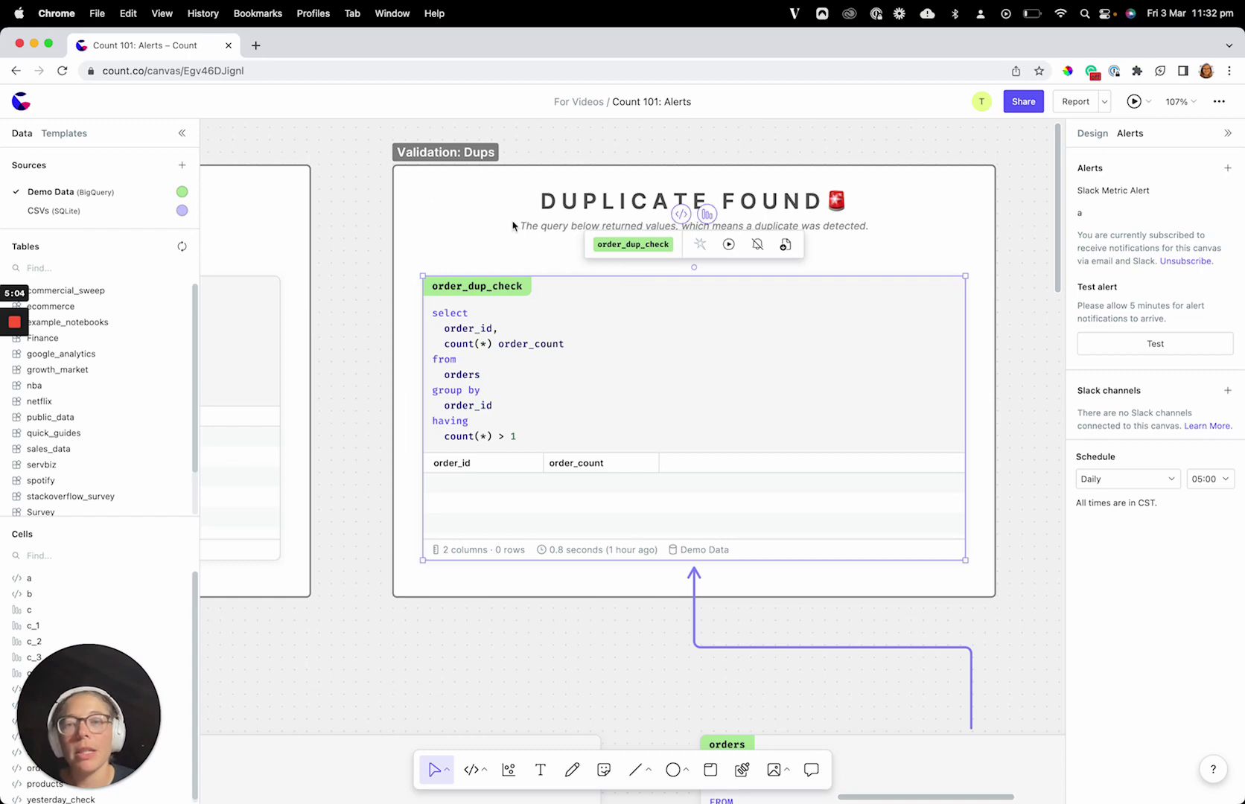
pyautogui.scroll(-5, 373, 218)
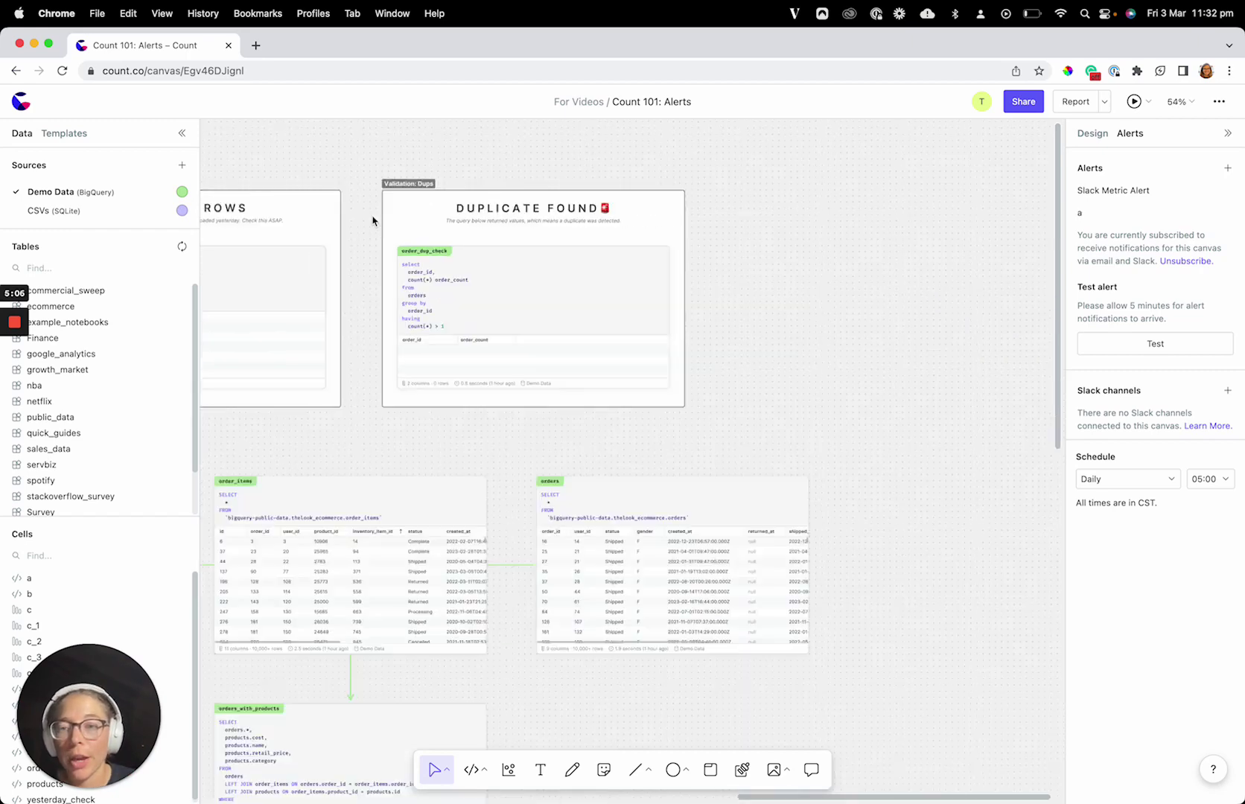
pyautogui.hscroll(-5, 372, 219)
pyautogui.scroll(-3, 373, 220)
pyautogui.hscroll(-5, 447, 389)
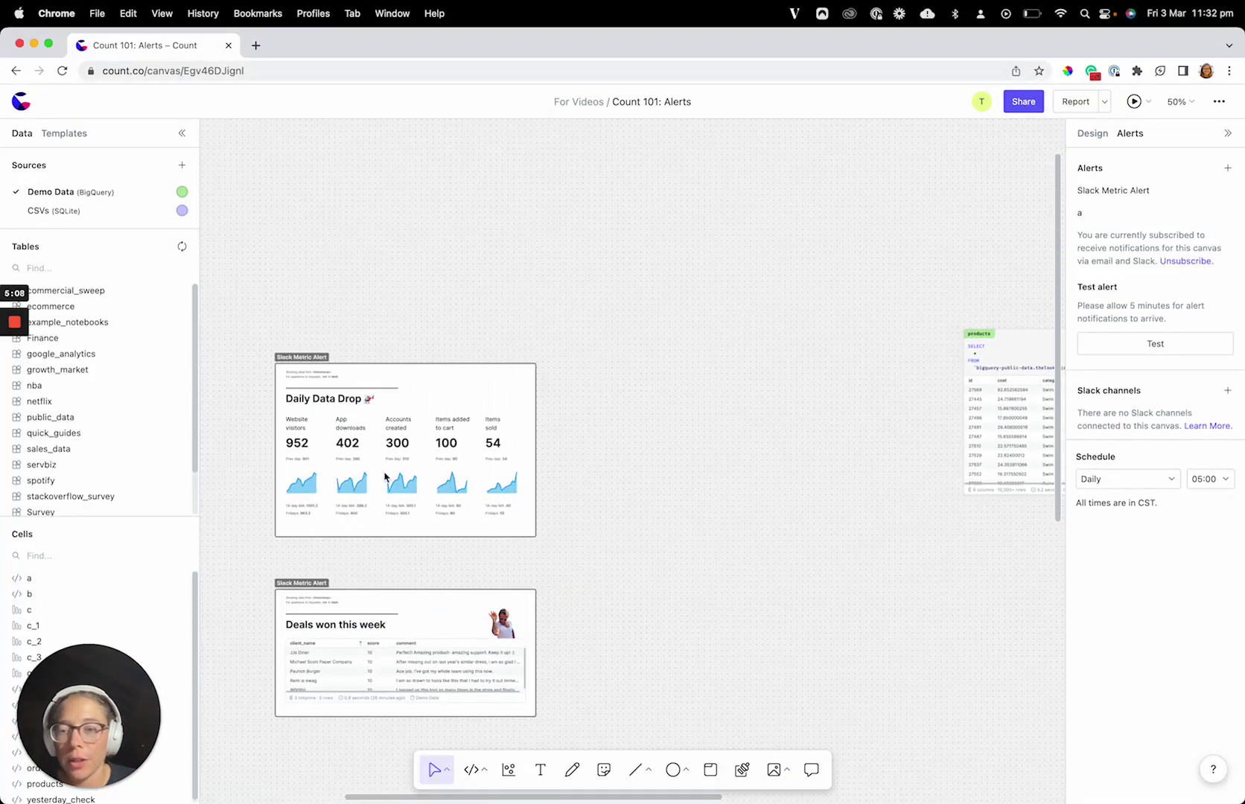
pyautogui.hscroll(3, 674, 452)
pyautogui.hscroll(5, 674, 452)
pyautogui.scroll(-5, 674, 452)
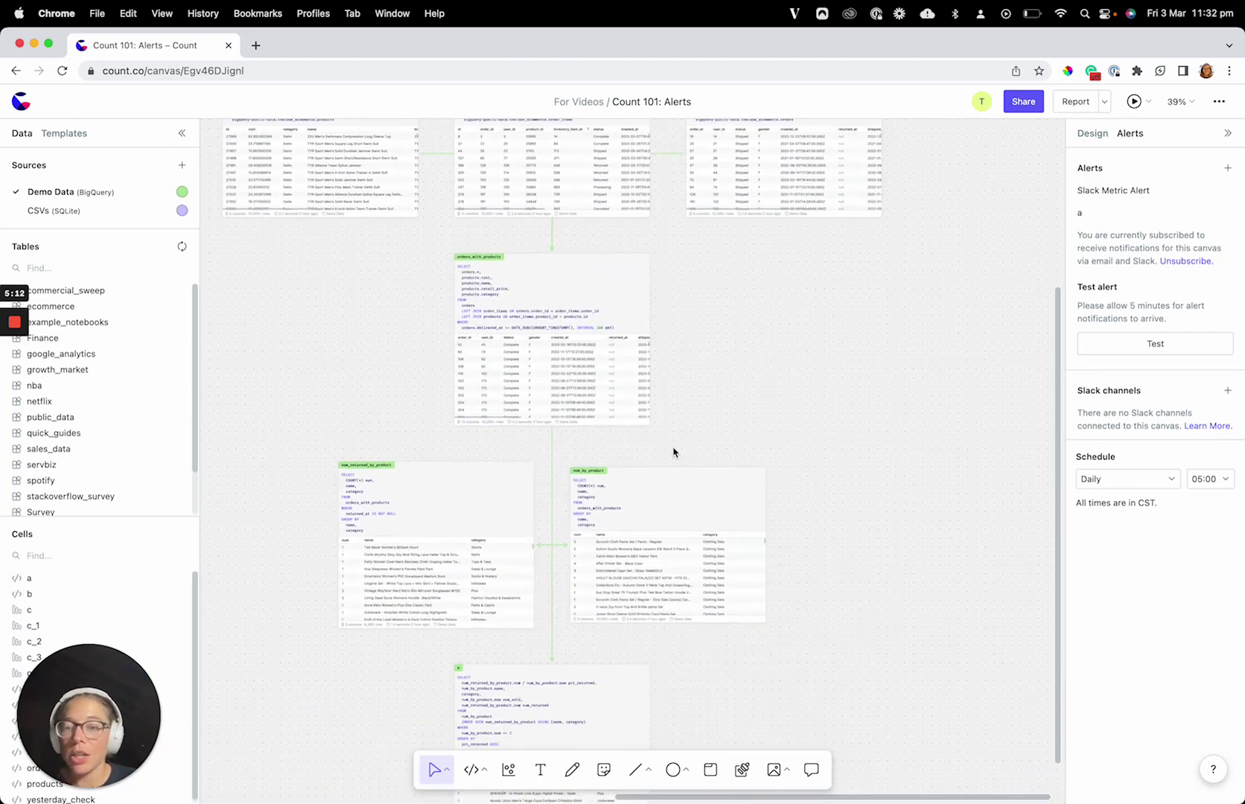
pyautogui.scroll(-5, 675, 452)
pyautogui.hscroll(-1, 674, 452)
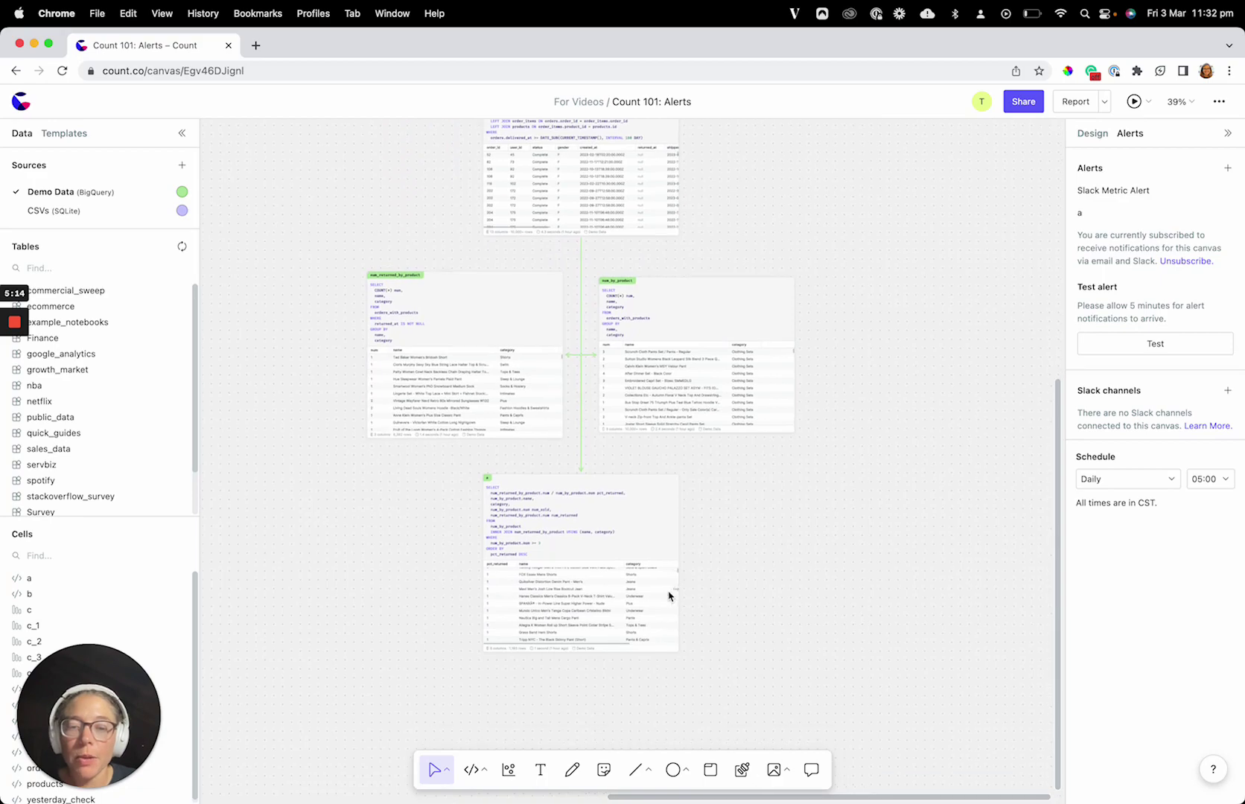
pyautogui.click(633, 527)
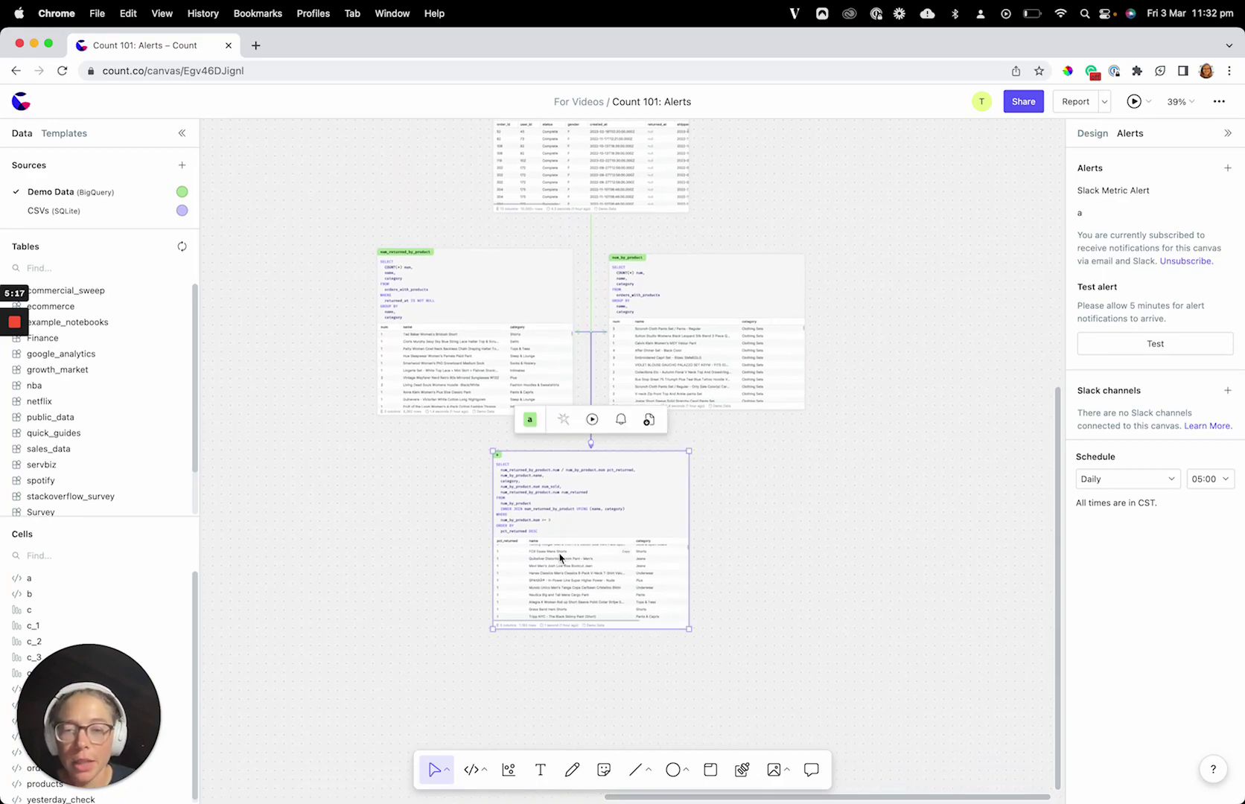
pyautogui.scroll(5, 559, 556)
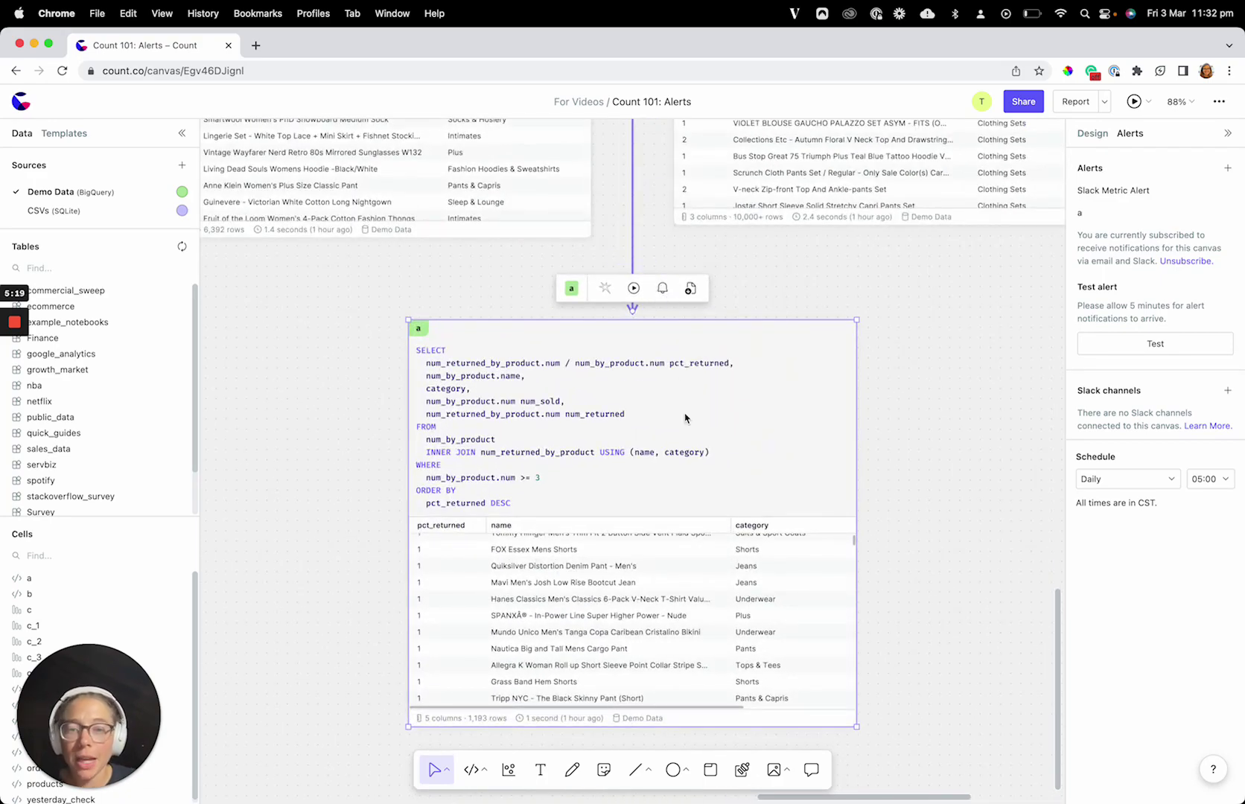
pyautogui.scroll(-2, 685, 419)
pyautogui.hscroll(2, 685, 419)
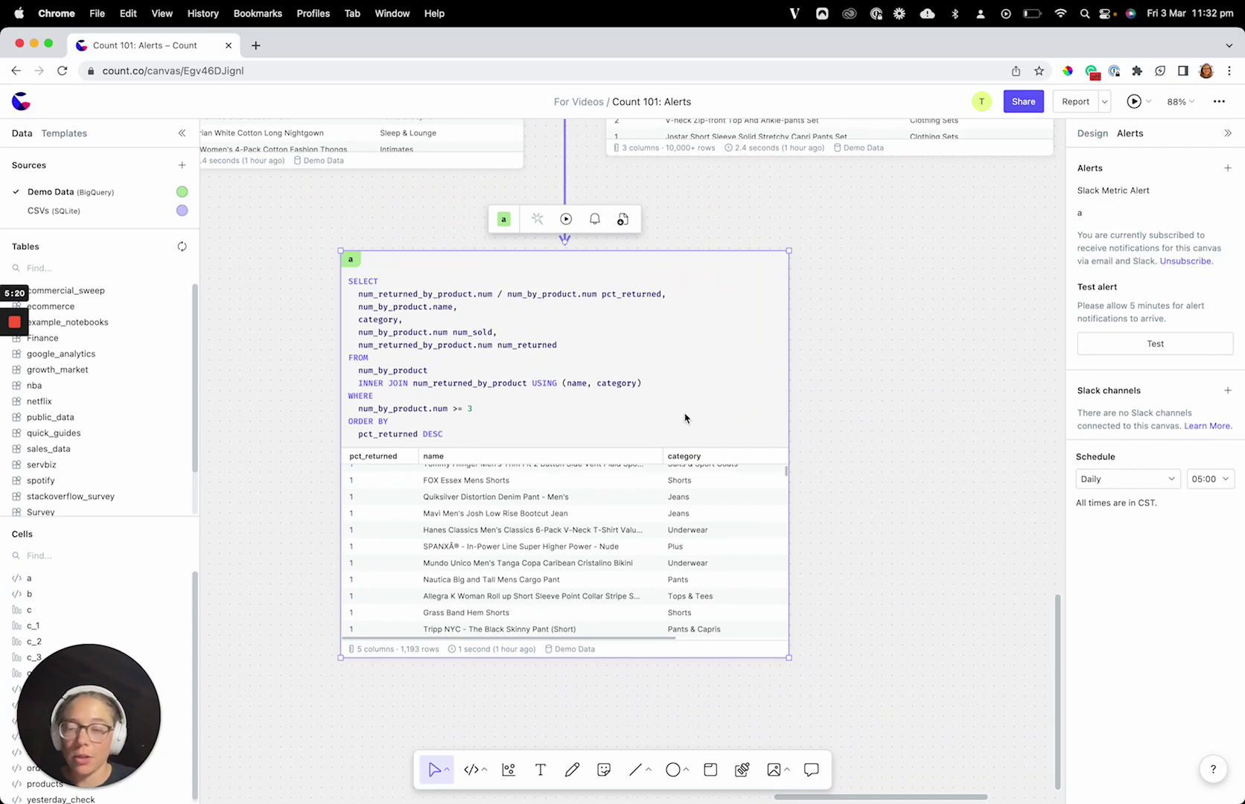
pyautogui.moveTo(822, 421)
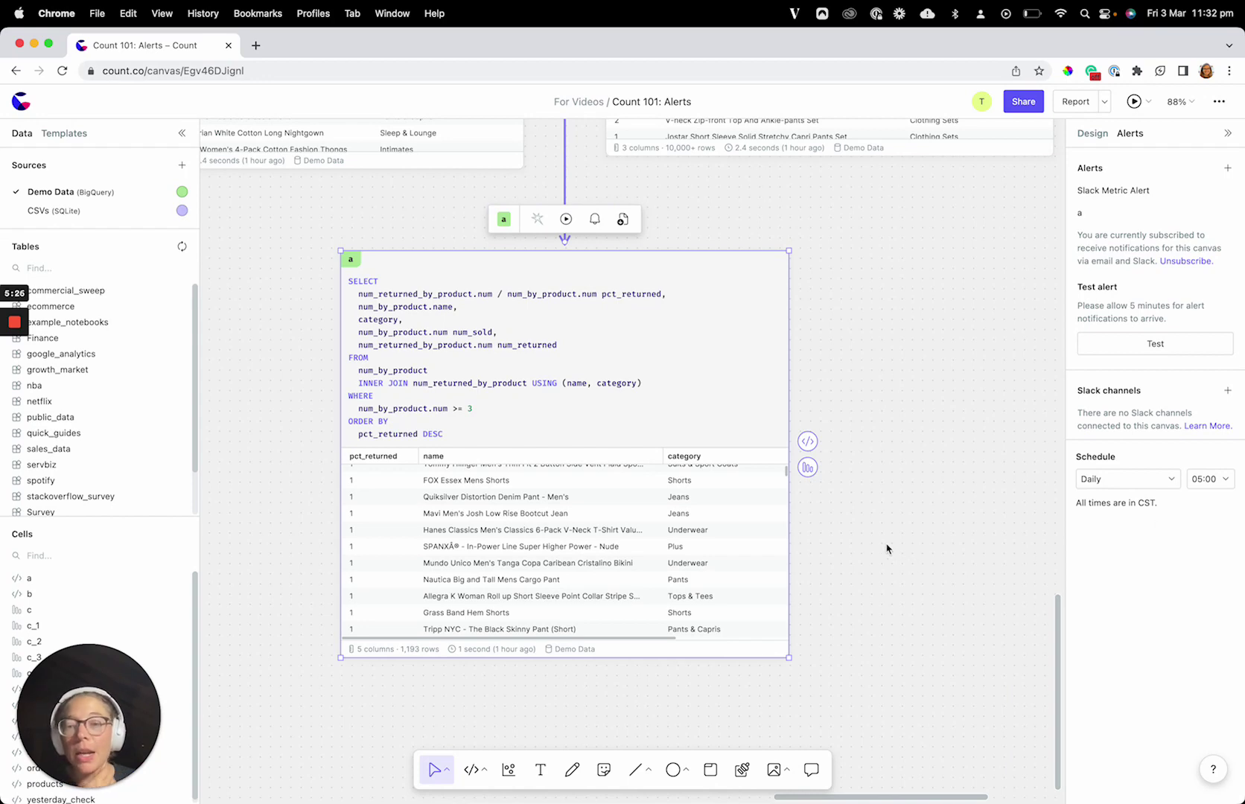
pyautogui.scroll(-10, 886, 549)
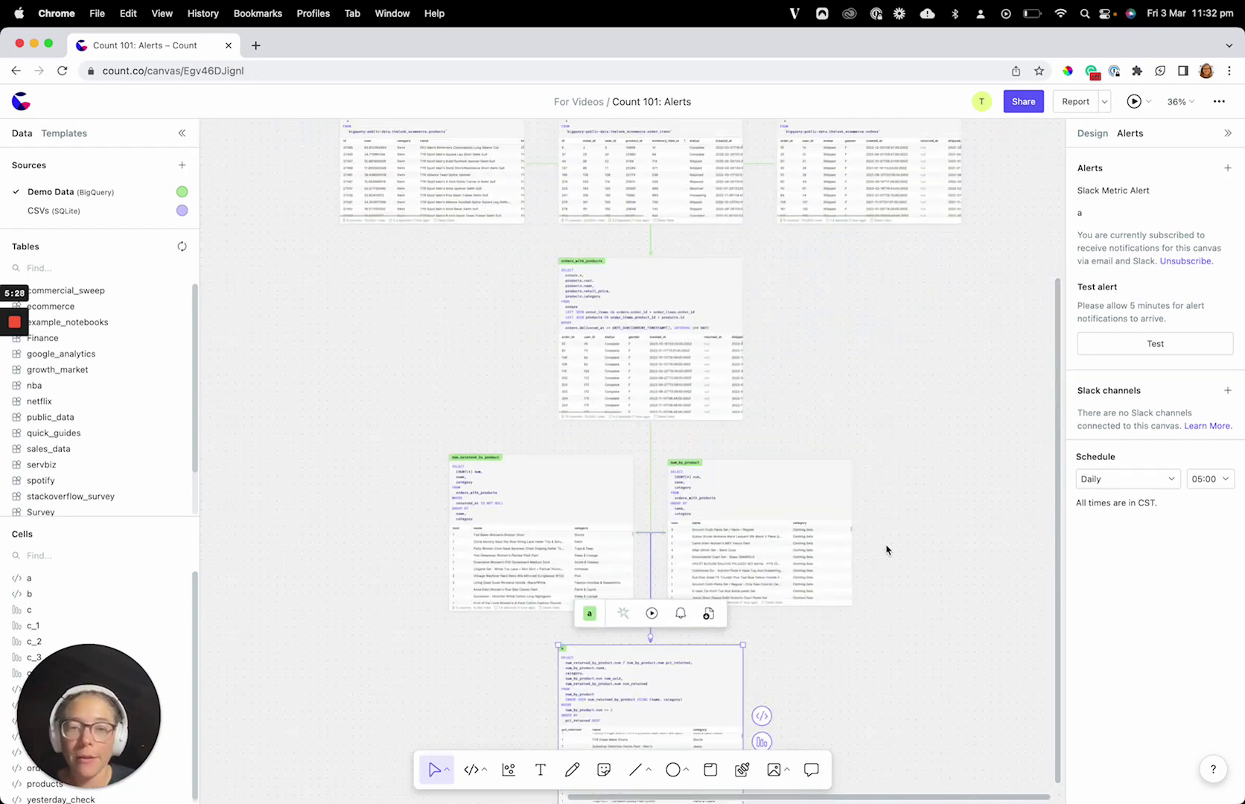
pyautogui.scroll(5, 886, 549)
pyautogui.scroll(3, 886, 549)
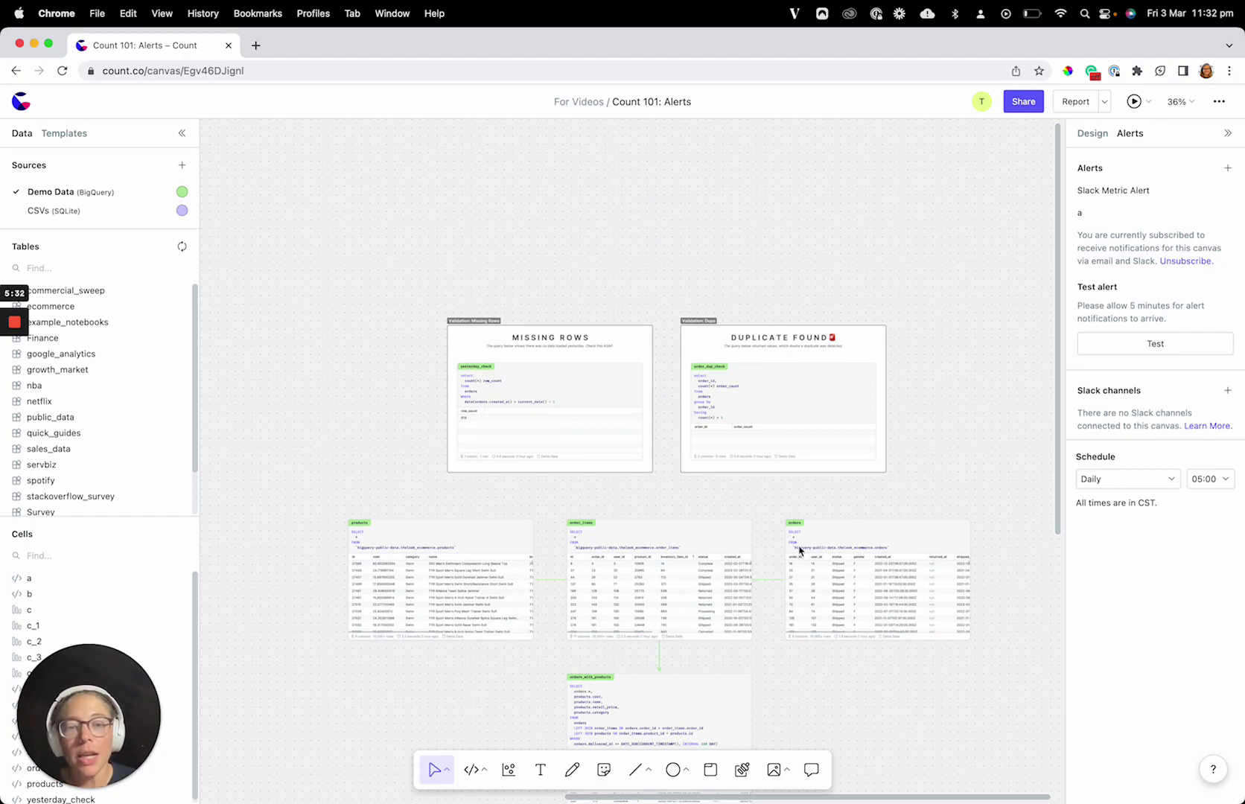
pyautogui.scroll(-1, 800, 550)
pyautogui.click(834, 542)
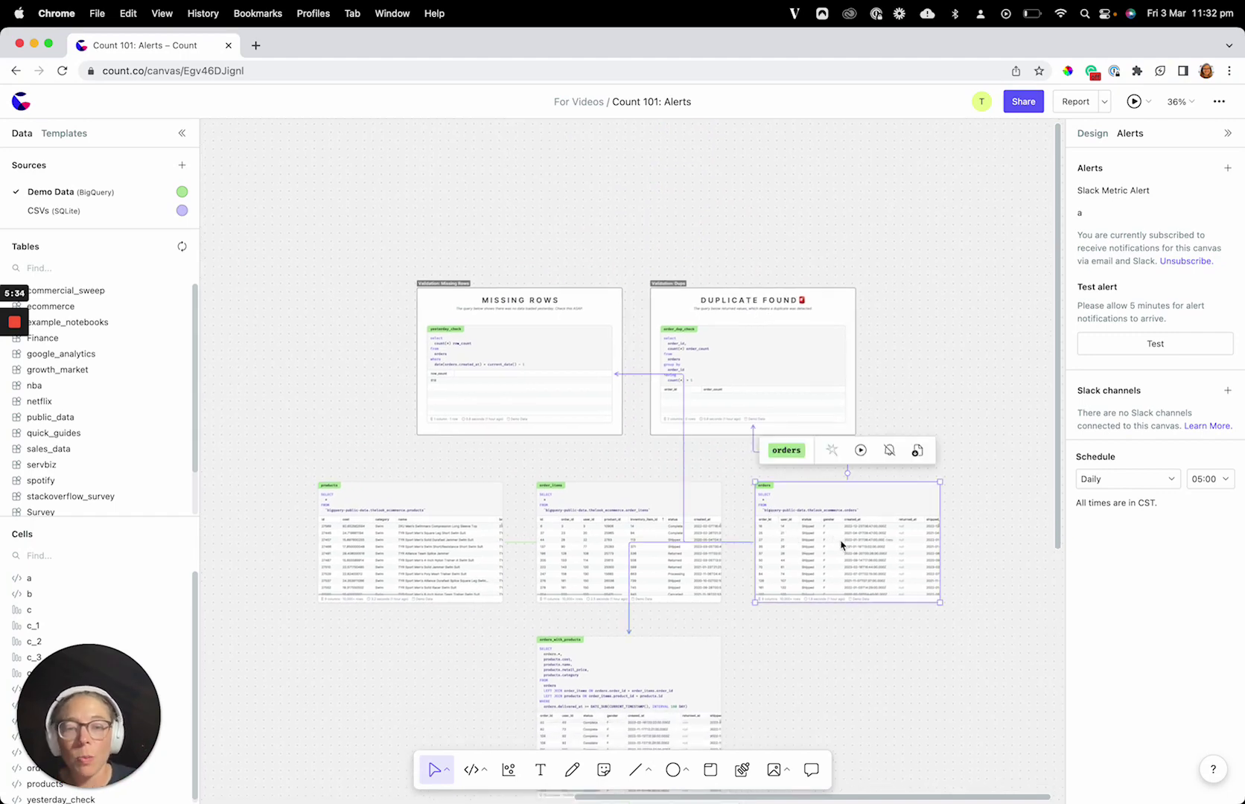
pyautogui.hscroll(1, 867, 537)
pyautogui.scroll(-1, 890, 652)
pyautogui.hscroll(1, 889, 652)
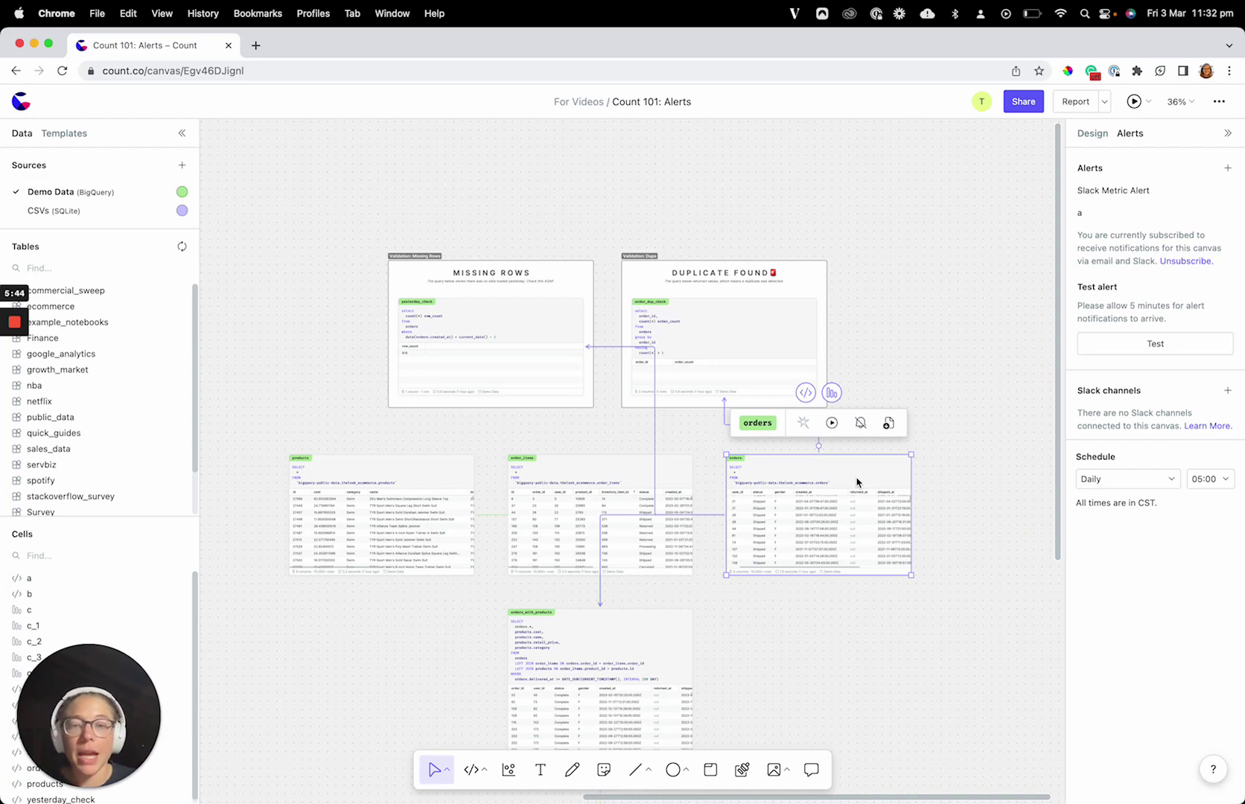
pyautogui.scroll(-1, 797, 421)
pyautogui.hscroll(-2, 797, 422)
pyautogui.click(721, 252)
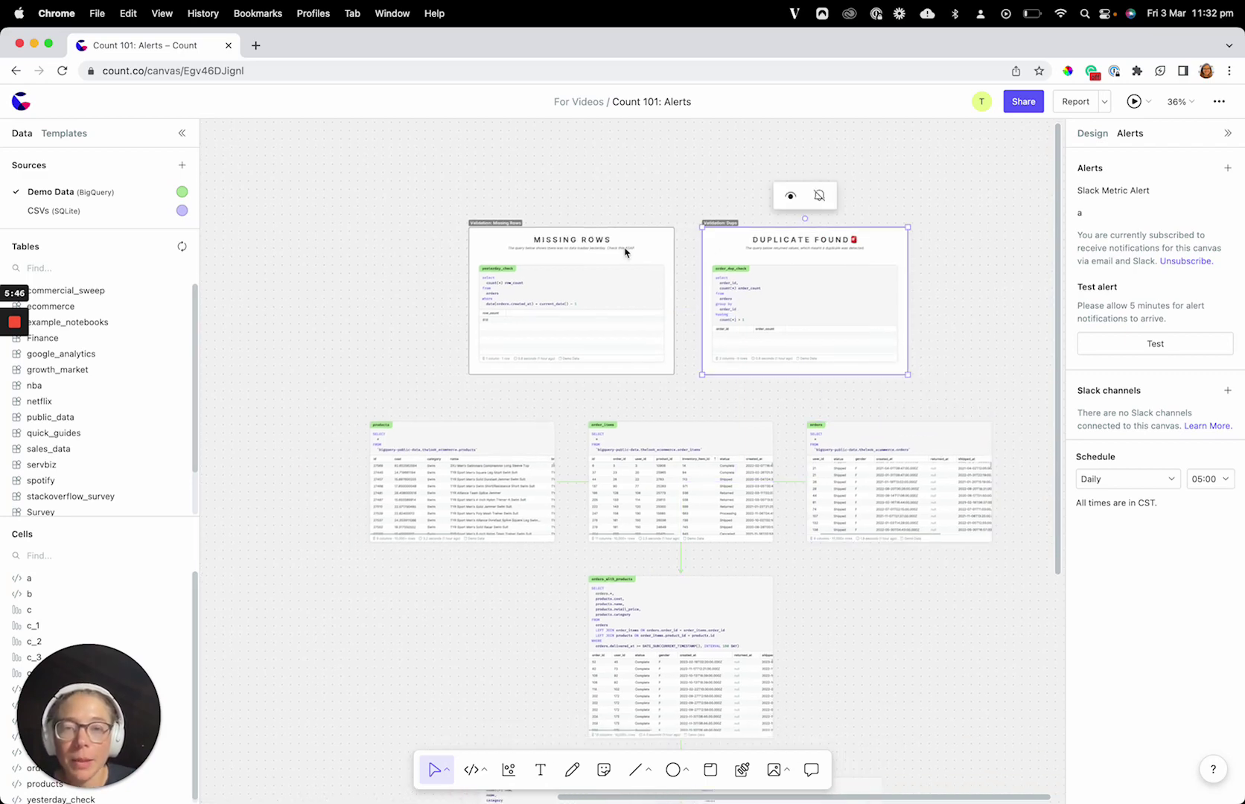
pyautogui.click(491, 252)
pyautogui.hscroll(-13, 456, 348)
pyautogui.scroll(-4, 455, 348)
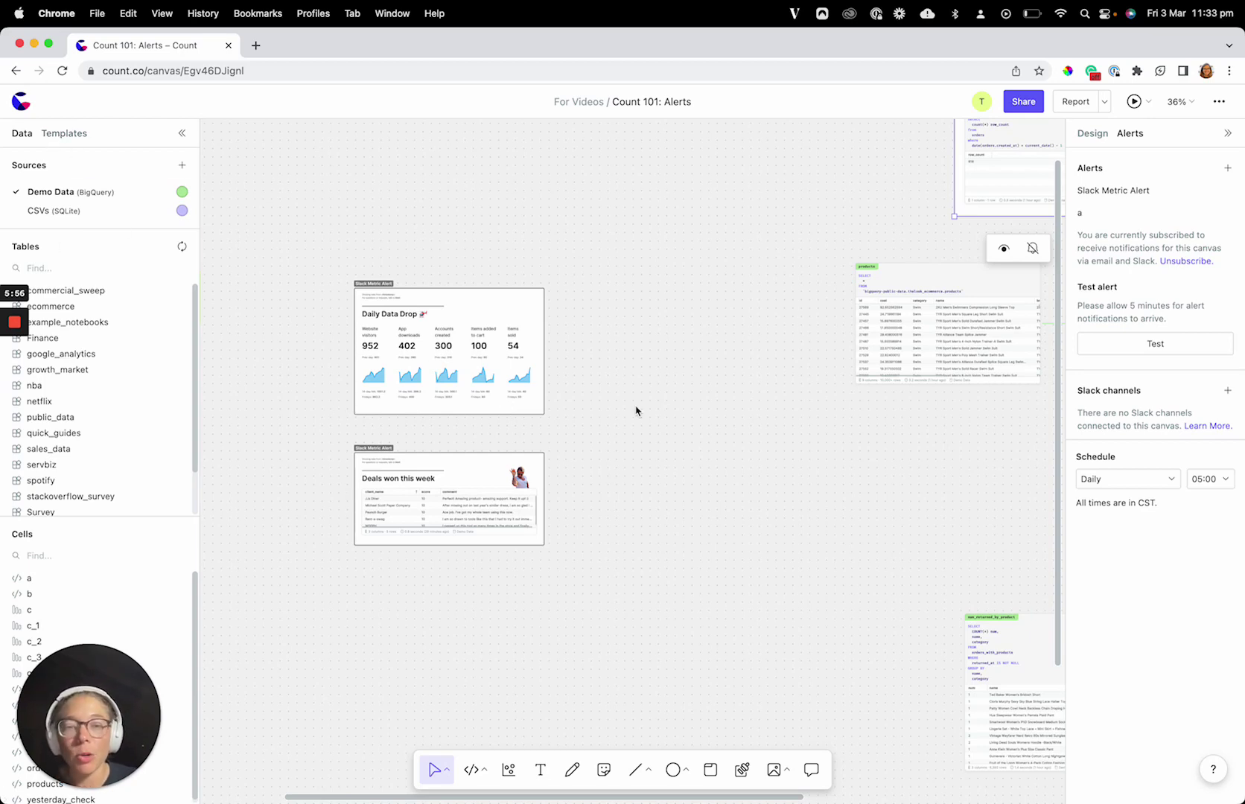
pyautogui.hscroll(2, 637, 410)
pyautogui.scroll(-1, 637, 409)
pyautogui.hscroll(5, 637, 410)
pyautogui.scroll(-5, 637, 409)
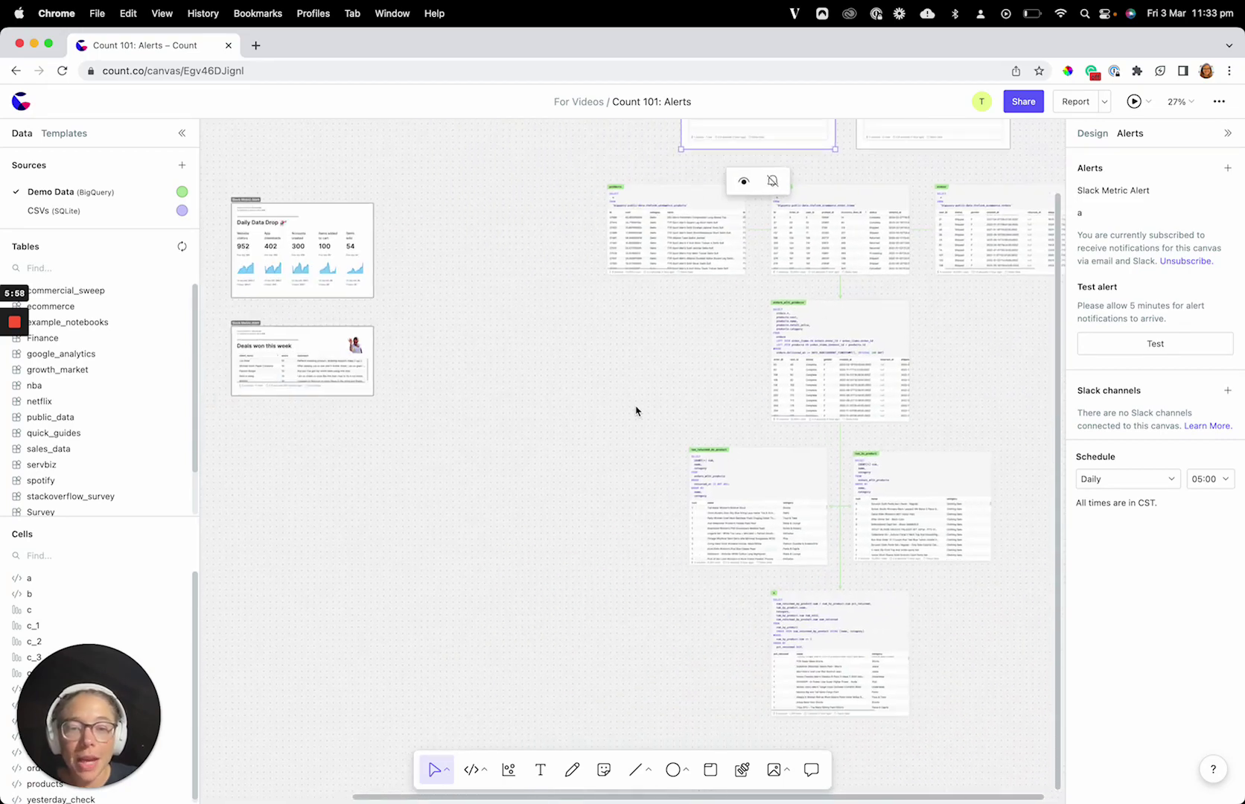
pyautogui.scroll(2, 637, 410)
pyautogui.hscroll(-1, 637, 410)
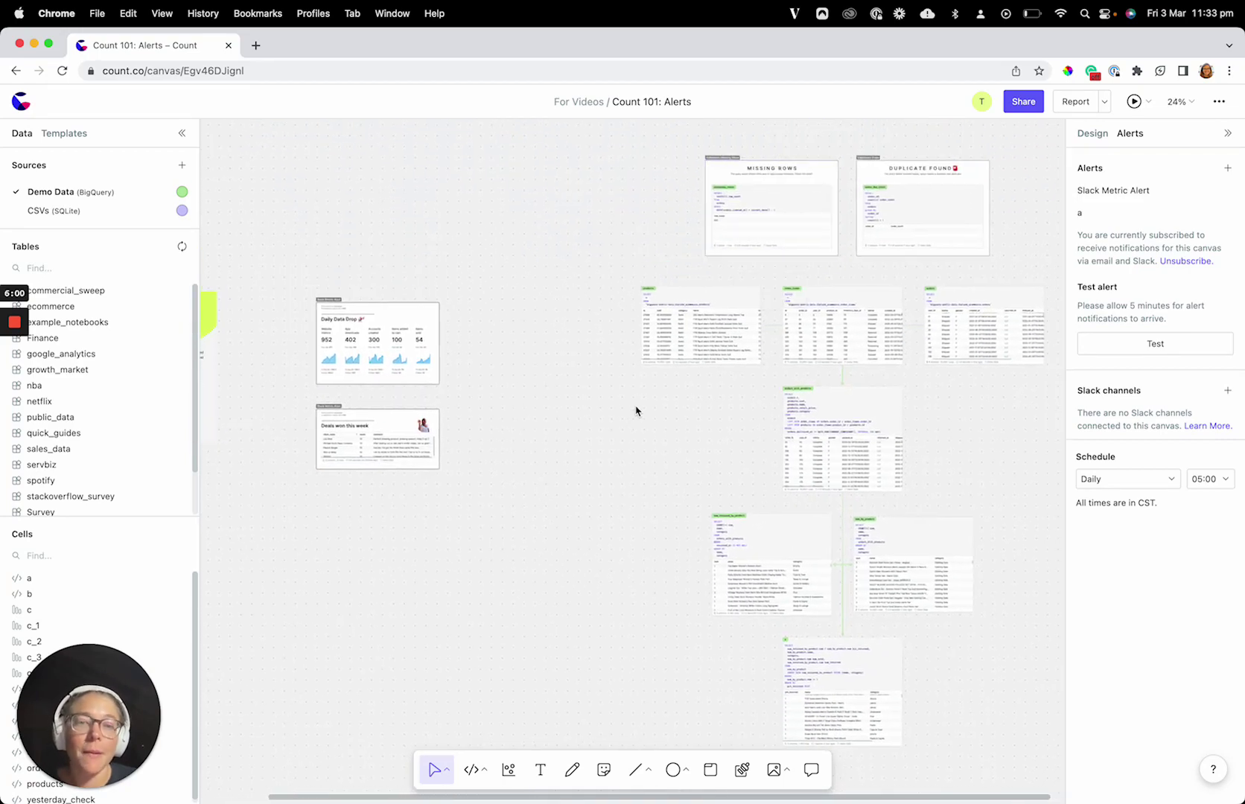
pyautogui.scroll(-1, 637, 410)
pyautogui.hscroll(1, 637, 410)
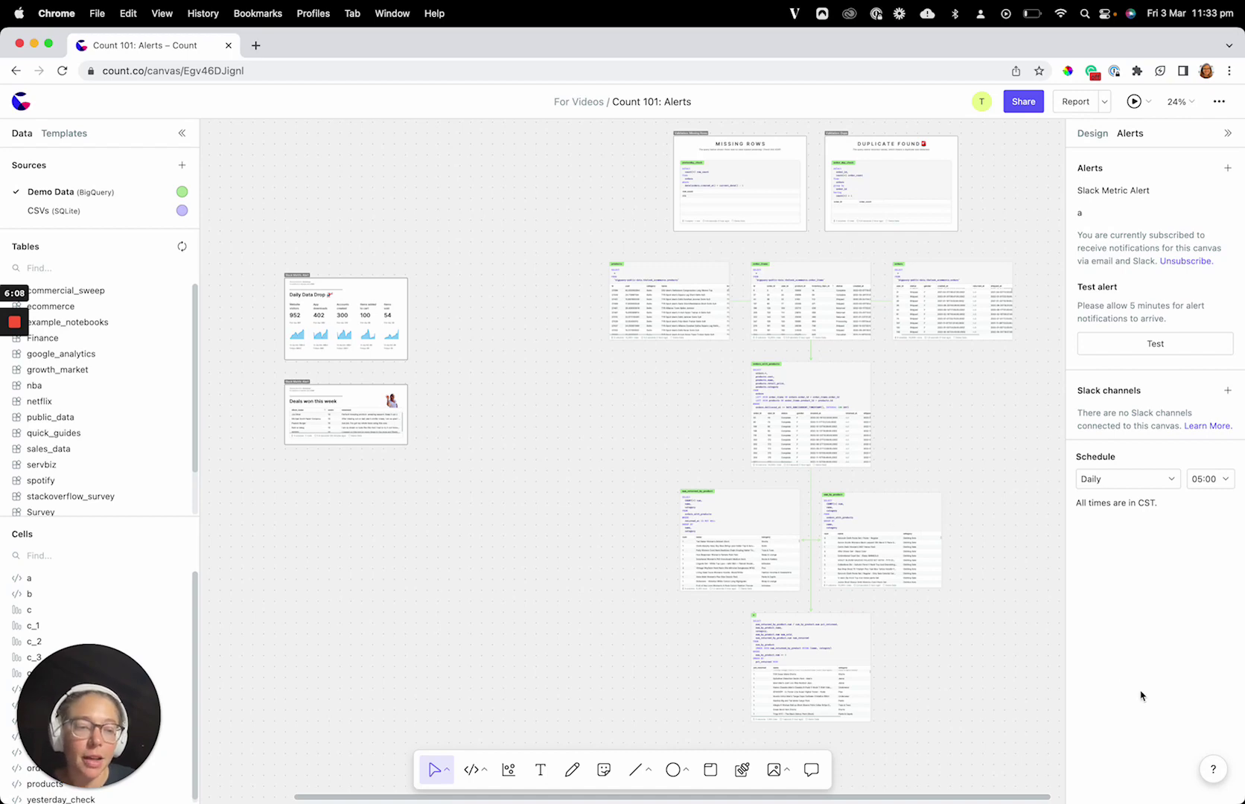
pyautogui.click(1216, 771)
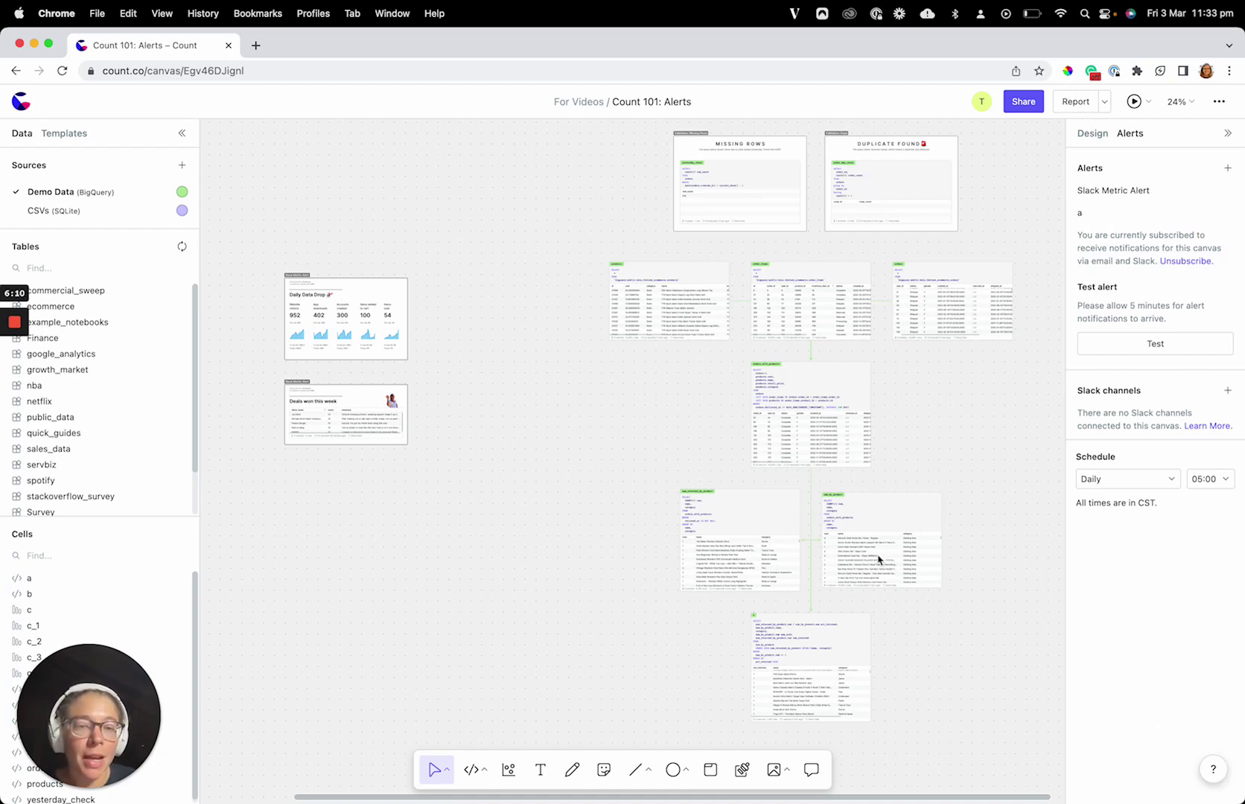